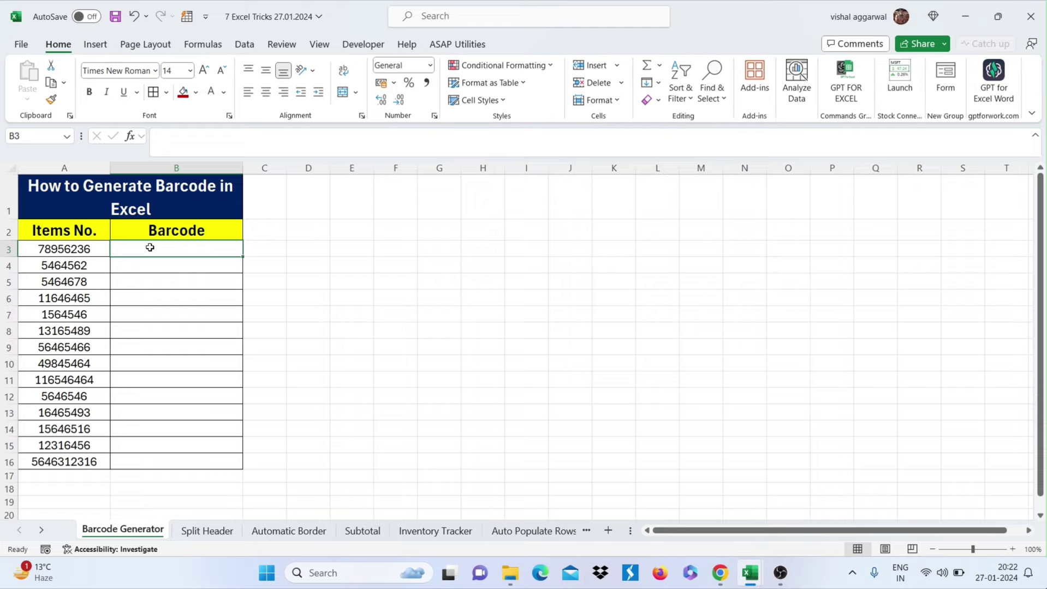
- Enter the formula ="*"&A3&"*" in B3 so it shows *78956236*
type("=")
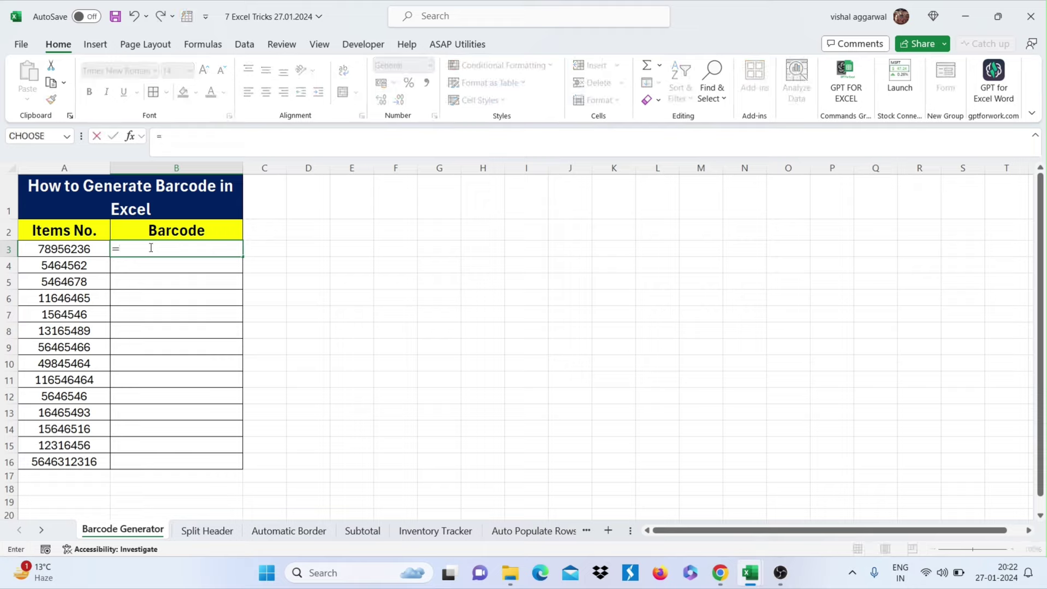
type("\"")
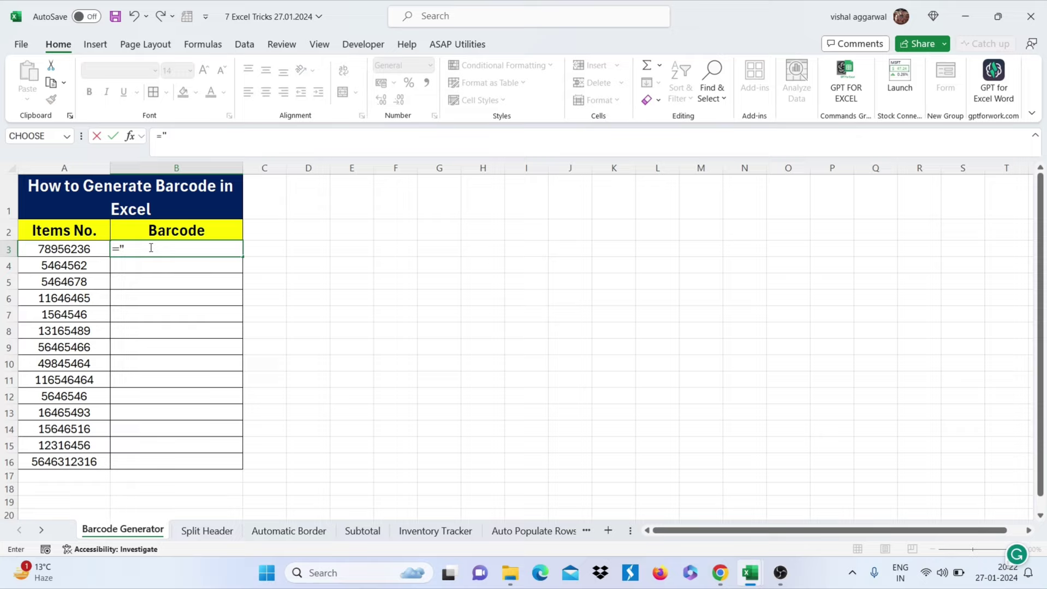
type("*\"&")
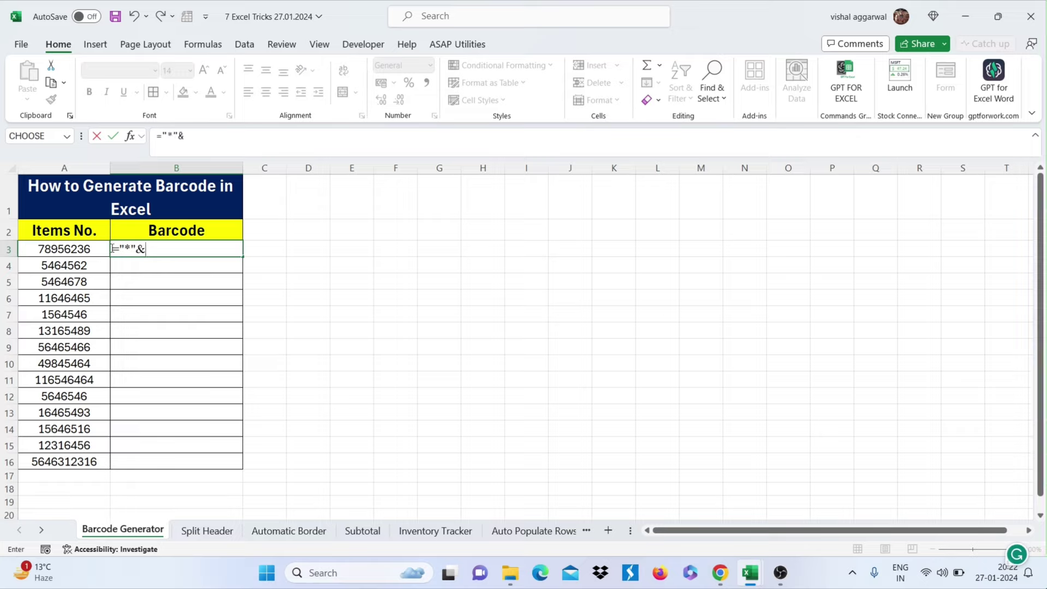
left_click(86, 248)
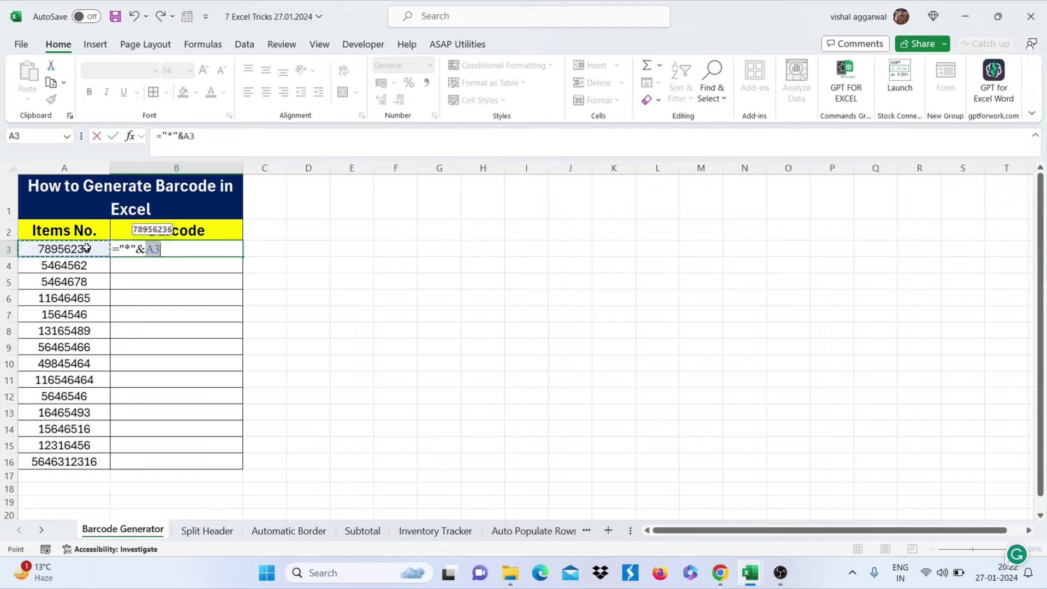
type("&")
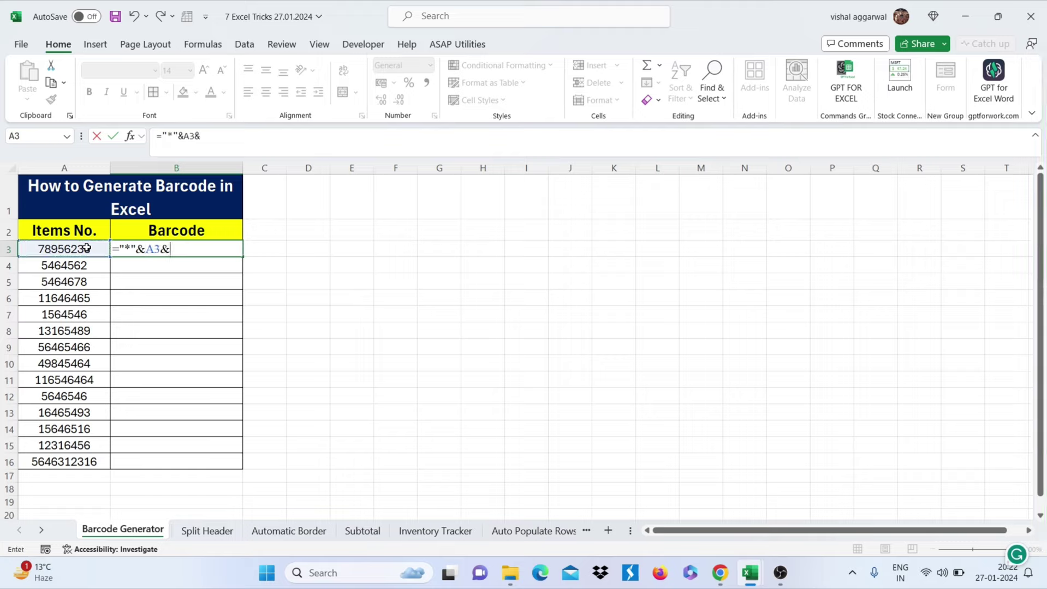
type("\"*\"")
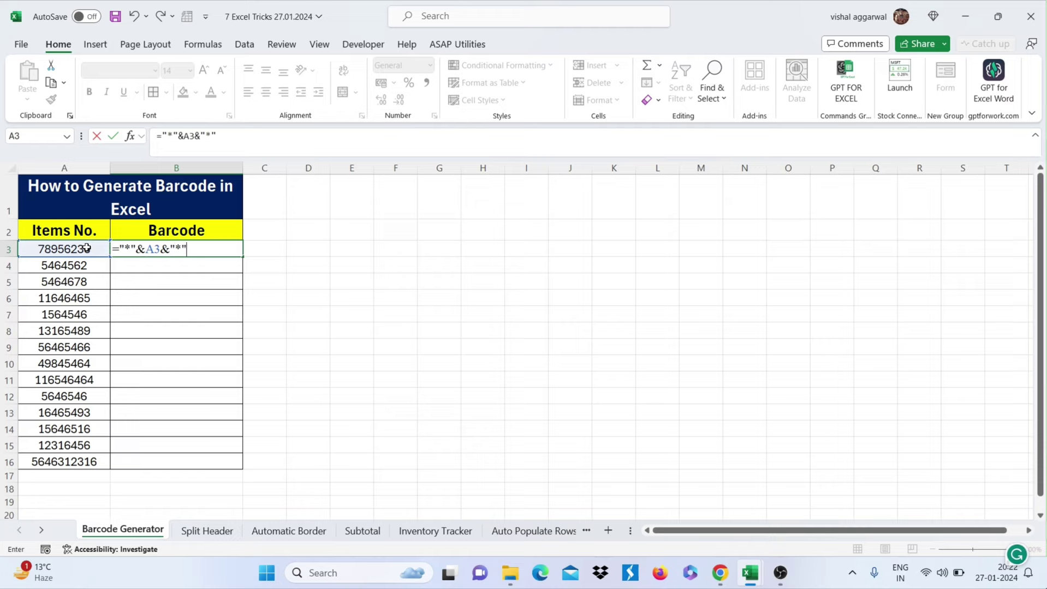
key("Return")
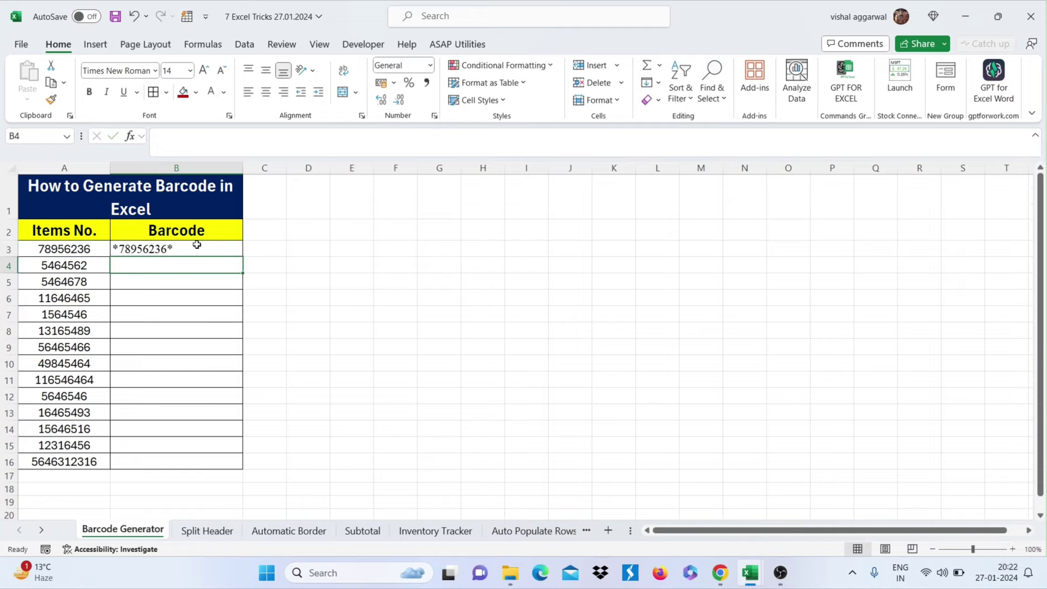
- Copy the barcode formula down to B16 and display the barcodes in the Libre Barcode 39 font
left_click(196, 245)
double_click(242, 257)
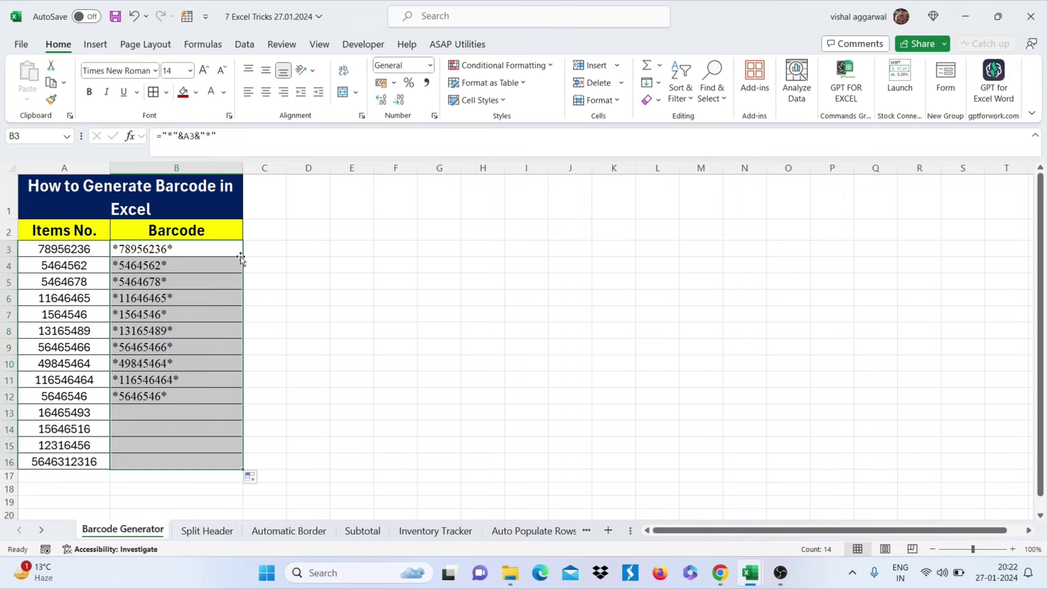
left_click(112, 71)
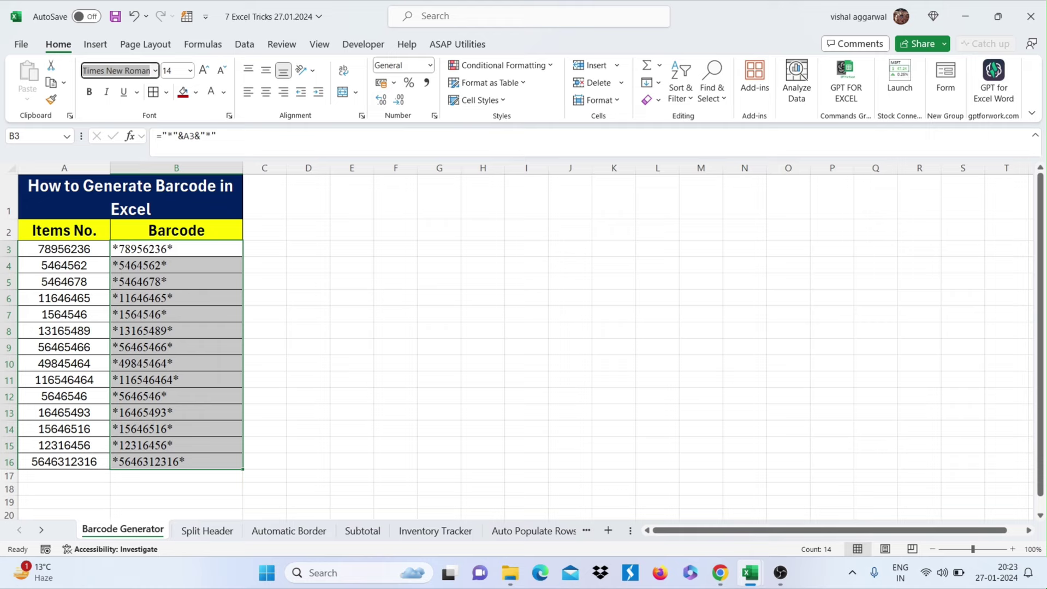
type("Libre Barcode 39")
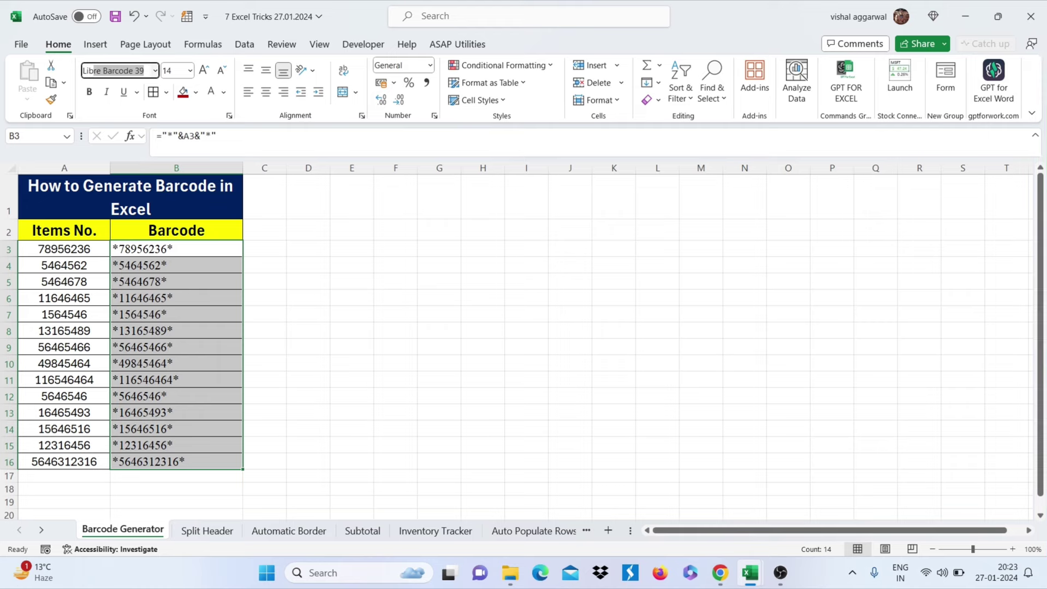
key("End")
key("Return")
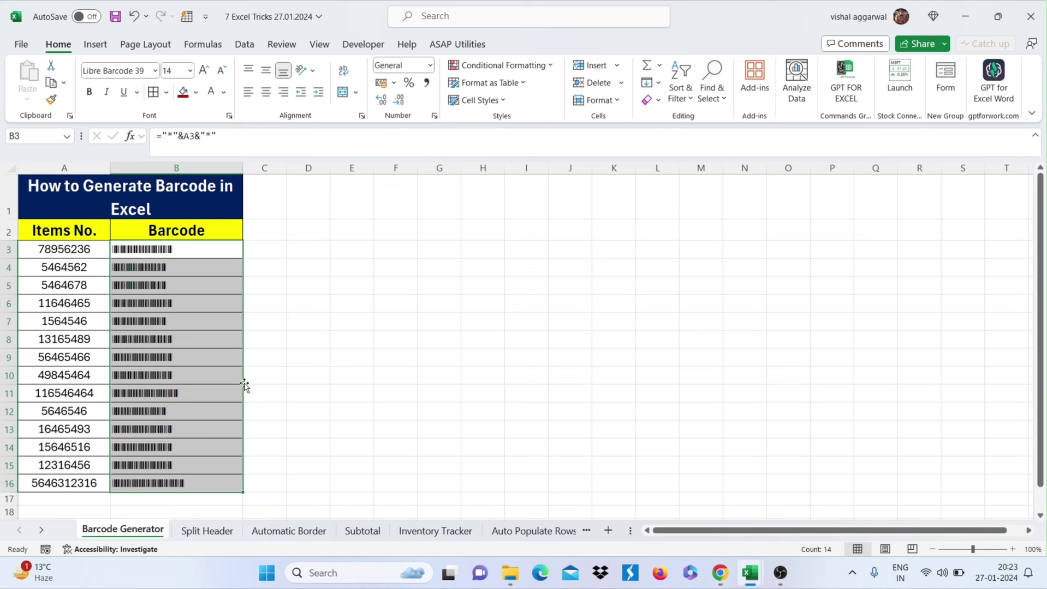
left_click(206, 531)
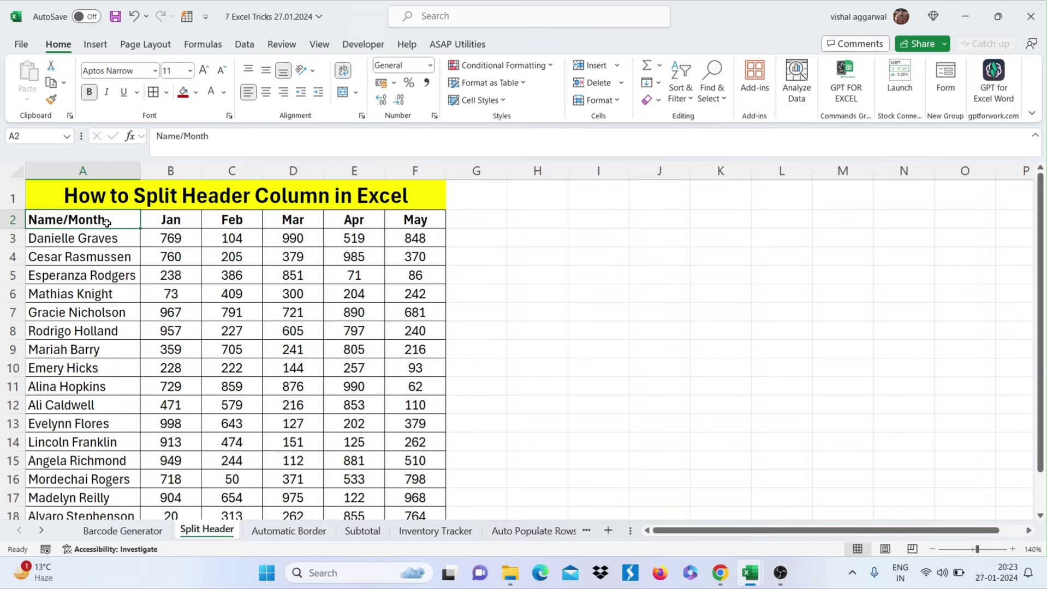
- Clear cell A2 and give it a top-left to bottom-right diagonal border
key("Delete")
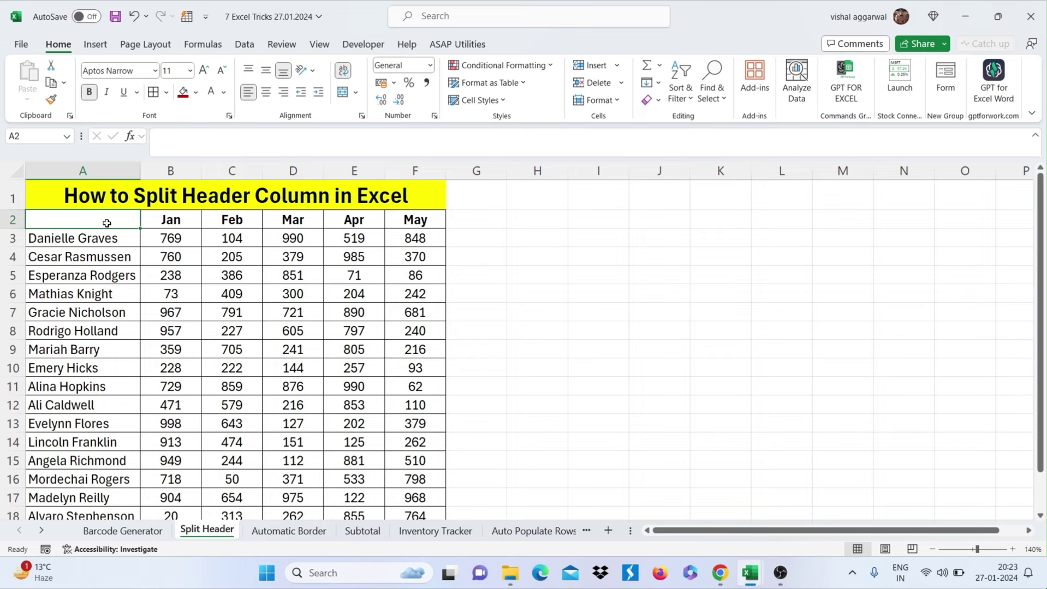
right_click(107, 224)
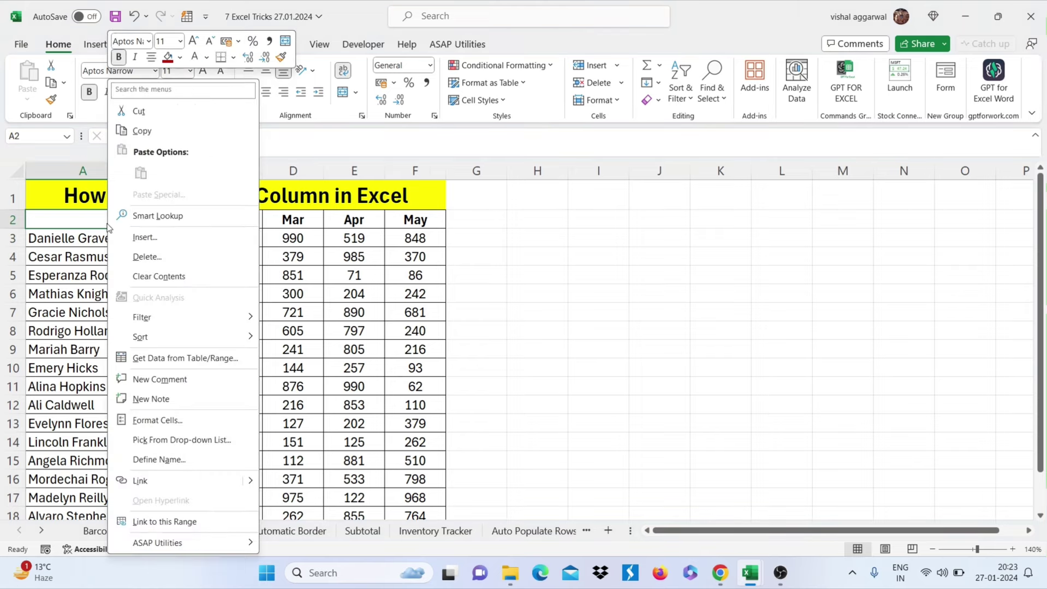
left_click(149, 421)
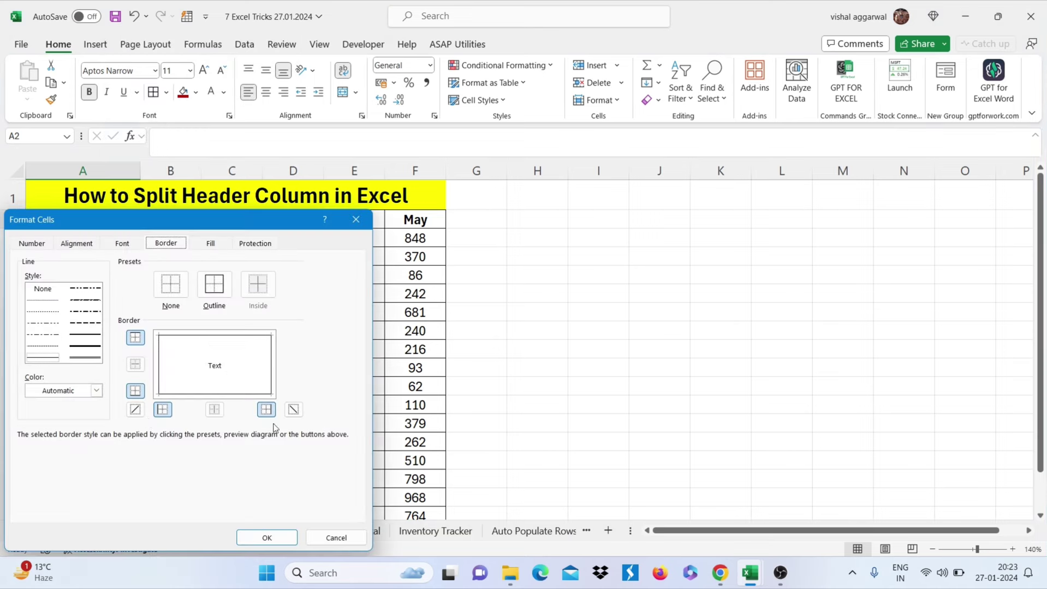
left_click(293, 410)
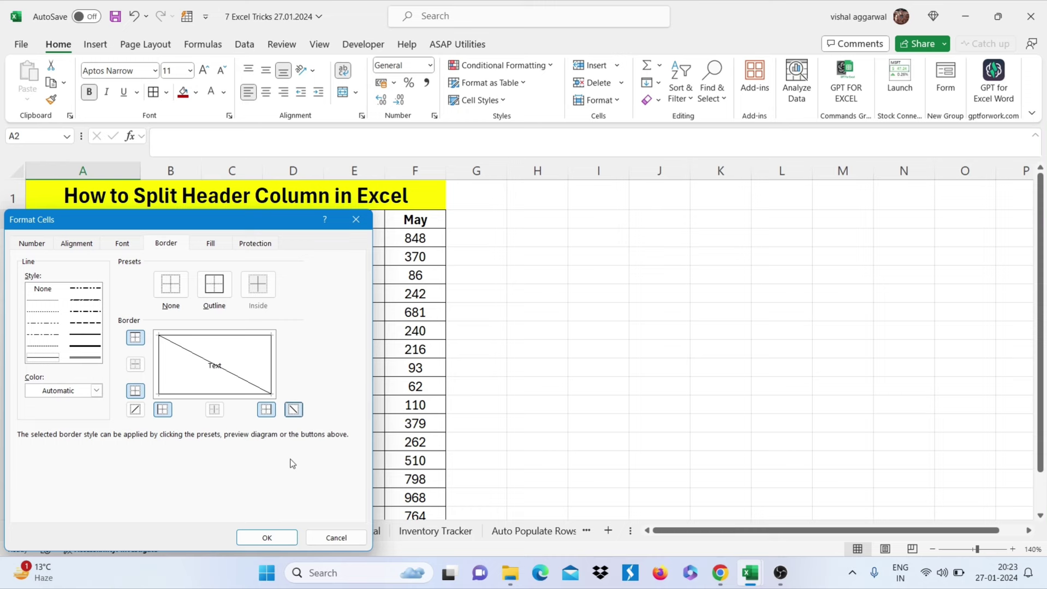
left_click(267, 538)
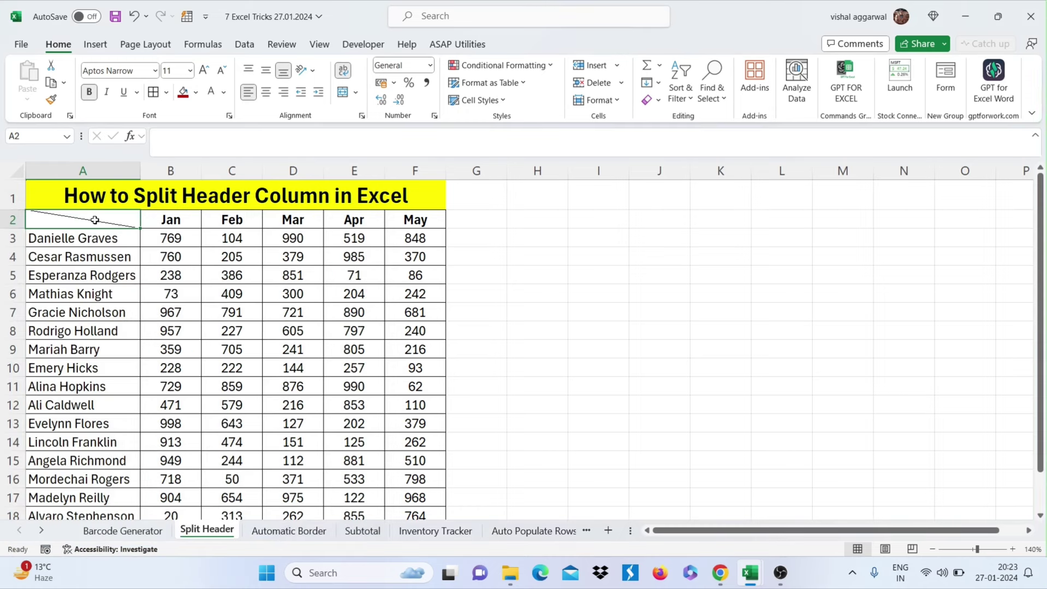
- Enter 'Month' and 'Name' on two lines in A2, with Month indented above Name
left_click(183, 153)
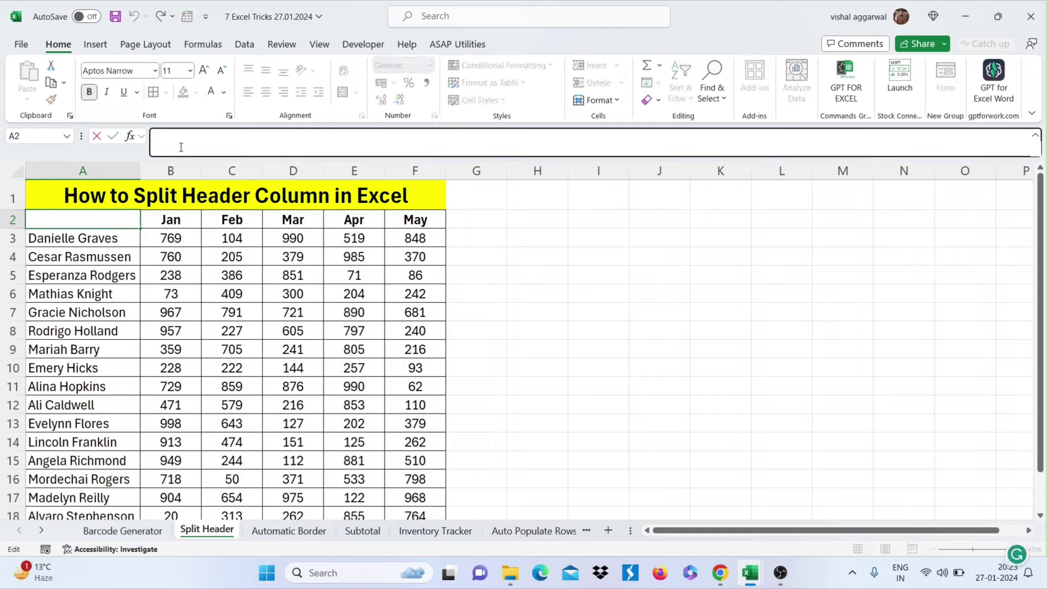
type("Mont")
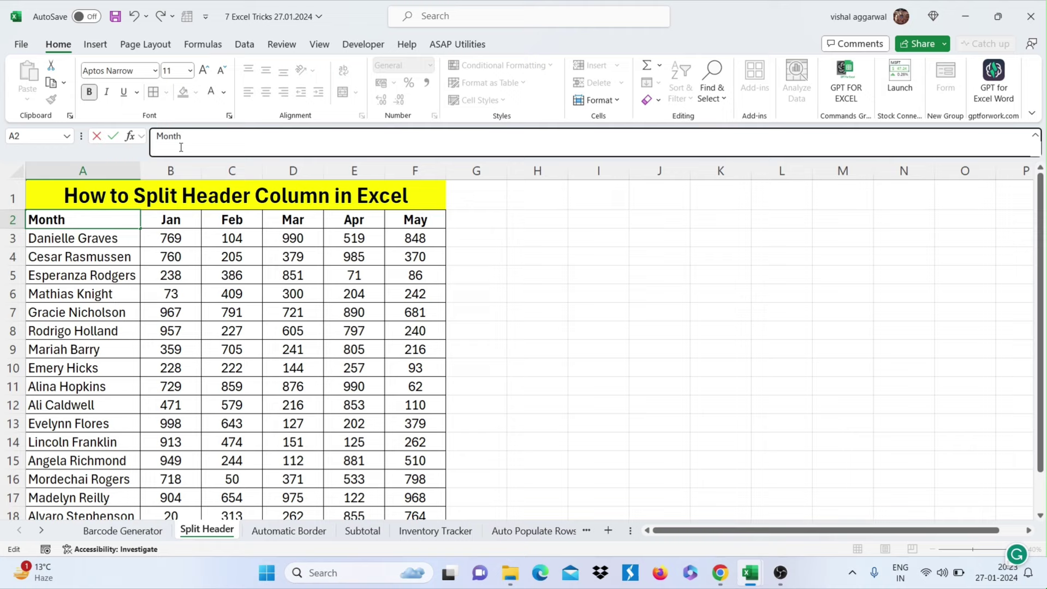
type("h")
key("alt+Return")
type("Name")
left_click(156, 136)
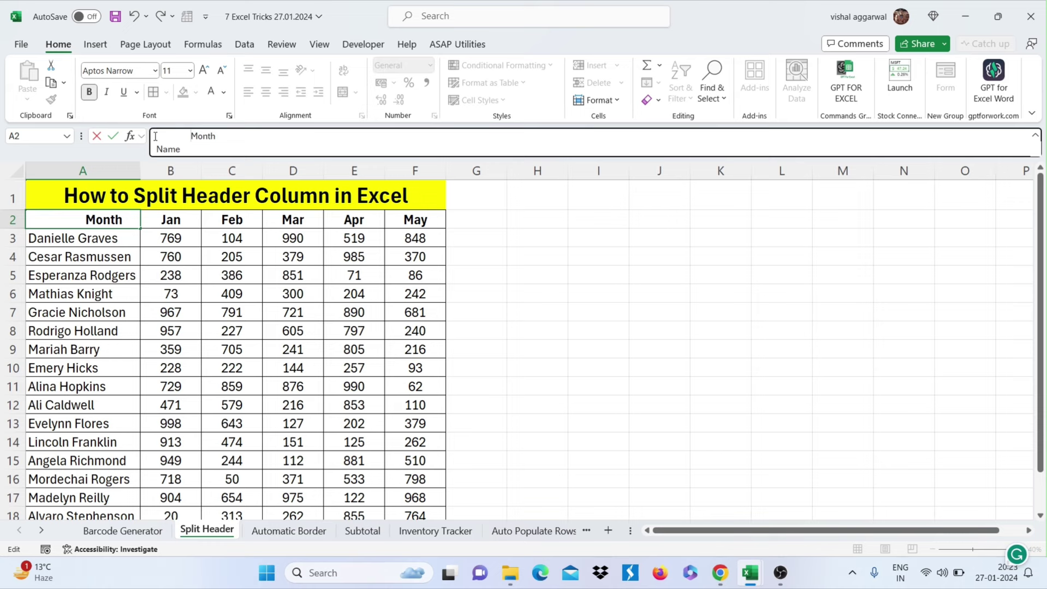
key("Return")
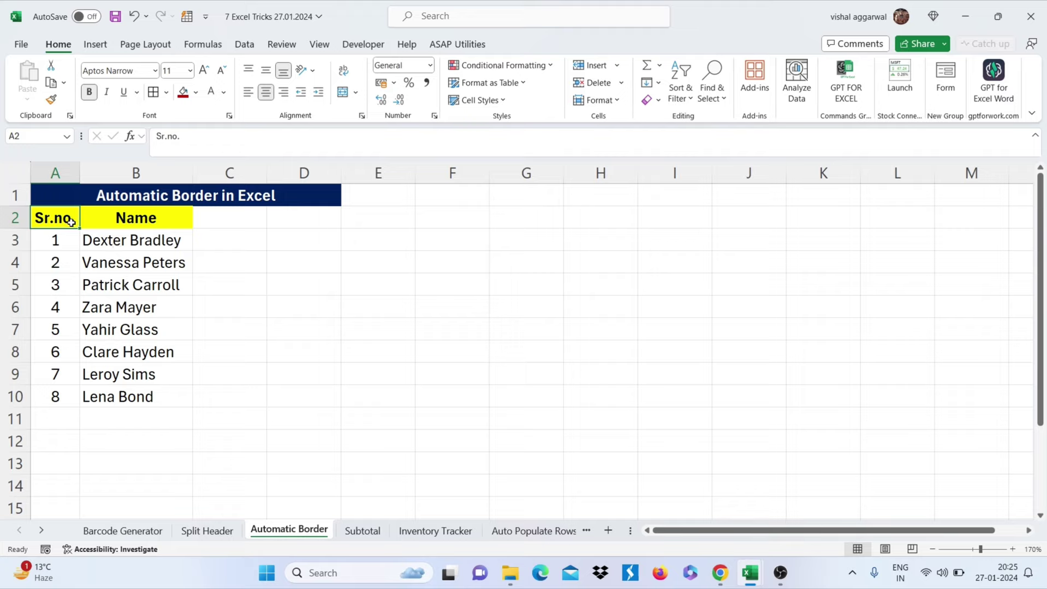
- Select columns A and B from row 2 down to the sheet's last row
key("shift+Right")
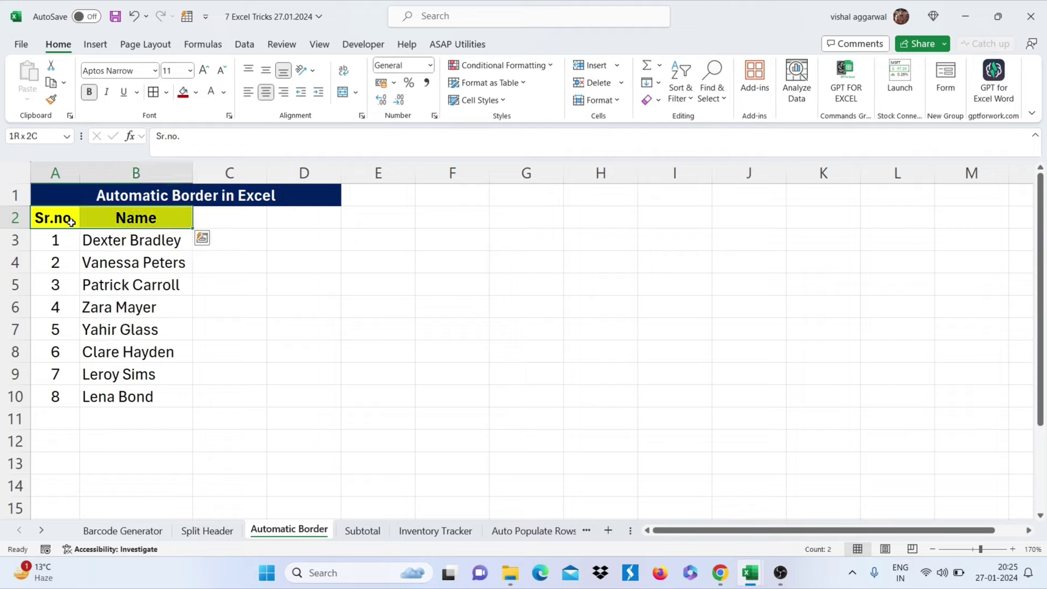
key("shift+Down")
key("ctrl+shift+Down")
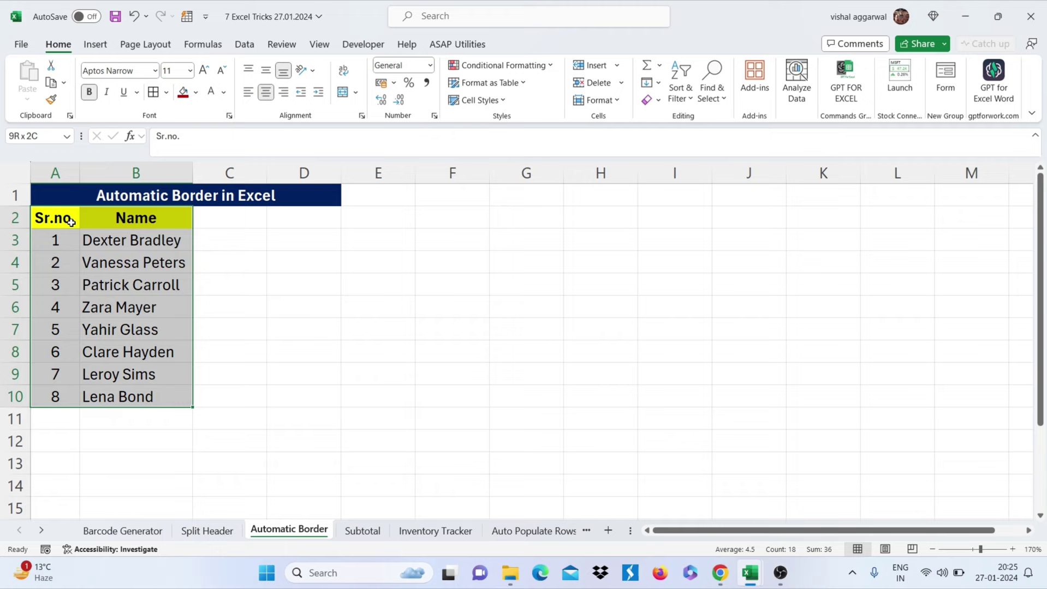
key("ctrl+shift+Down")
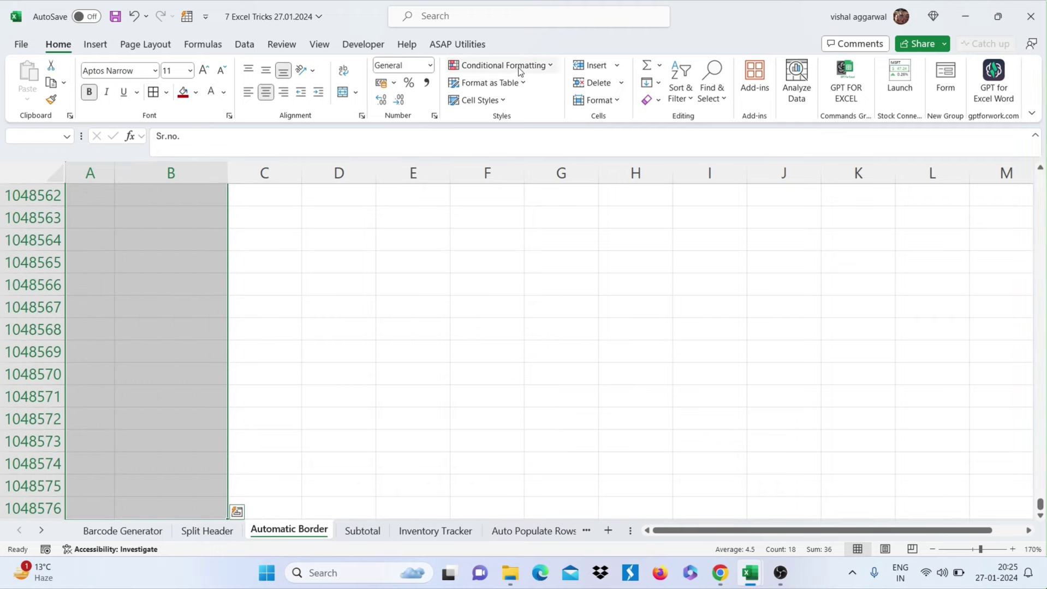
- Start a new conditional formatting rule of type 'Use a formula to determine which cells to format'
left_click(520, 67)
left_click(489, 227)
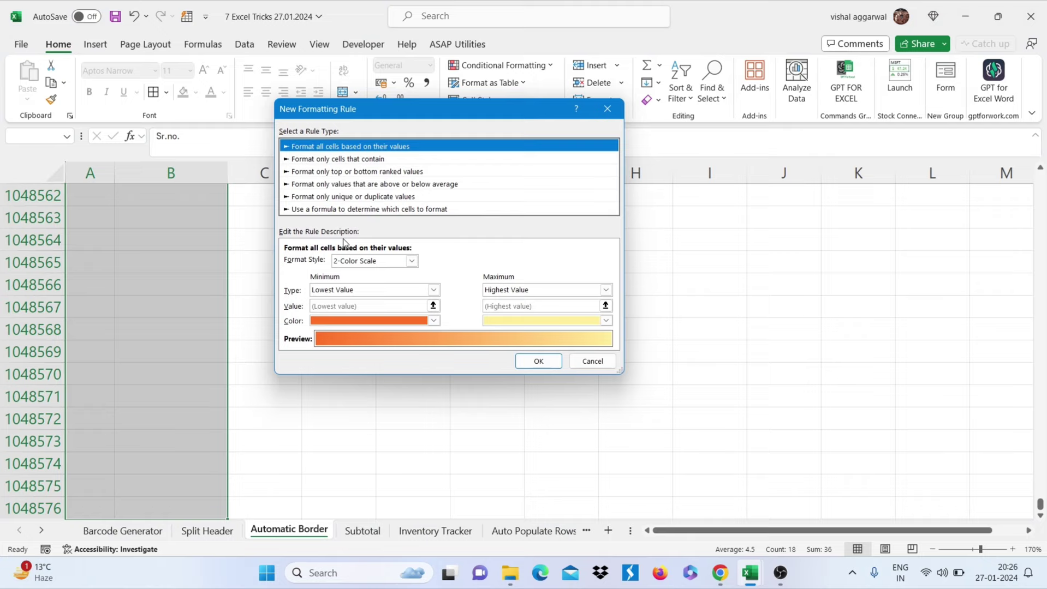
left_click(346, 210)
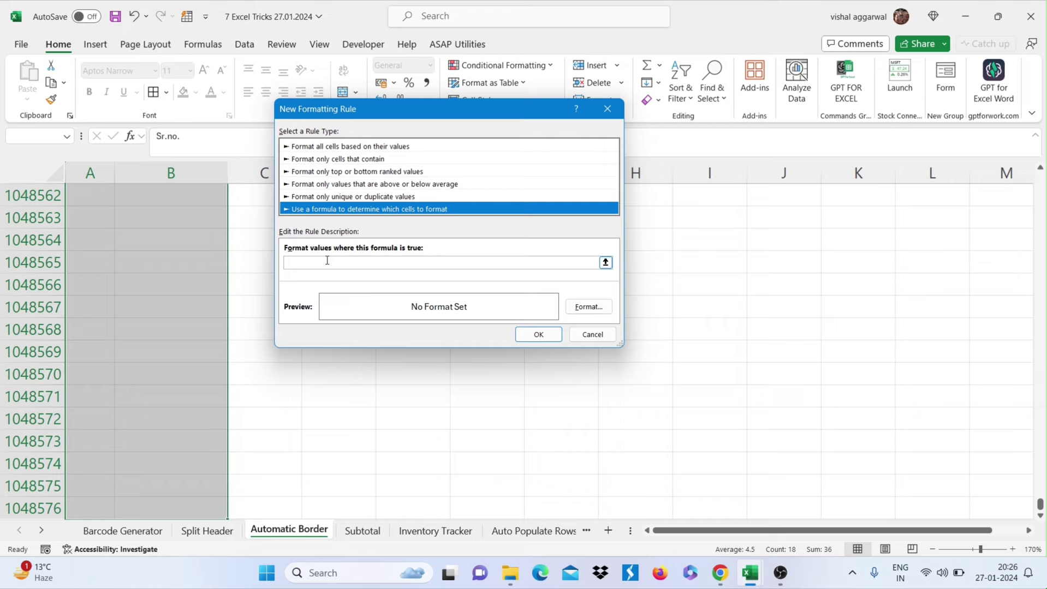
left_click(328, 261)
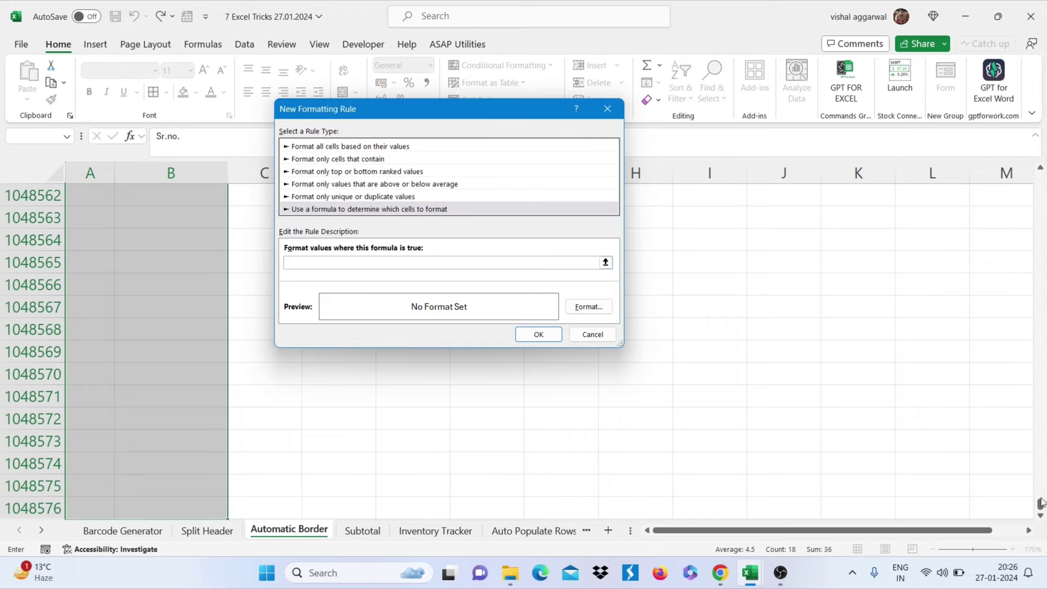
left_click_drag(1040, 502, 1040, 186)
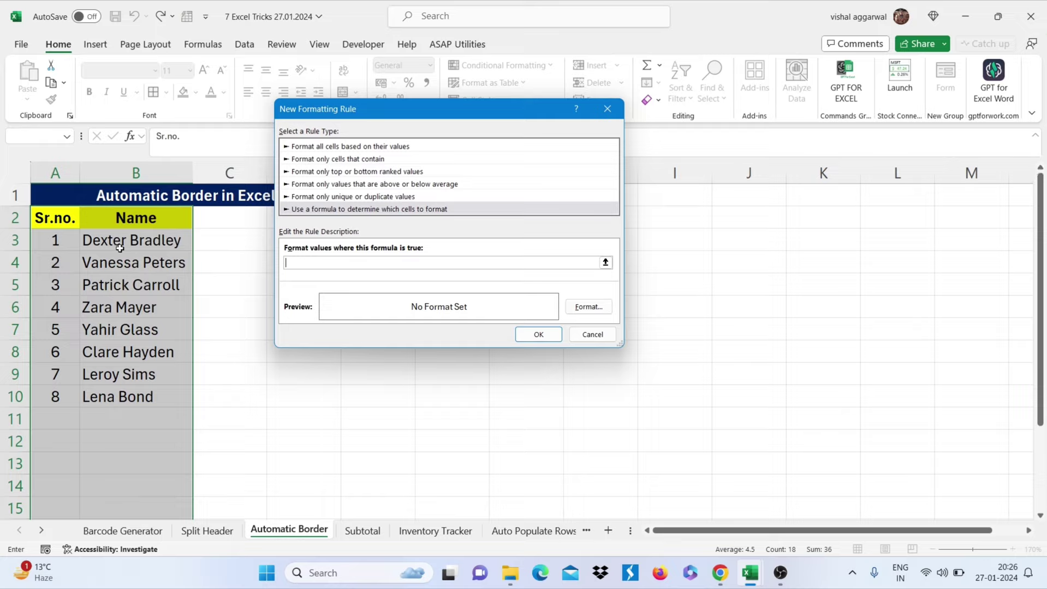
- Set the rule formula to =$A2 with an outline border format and apply it
left_click(75, 217)
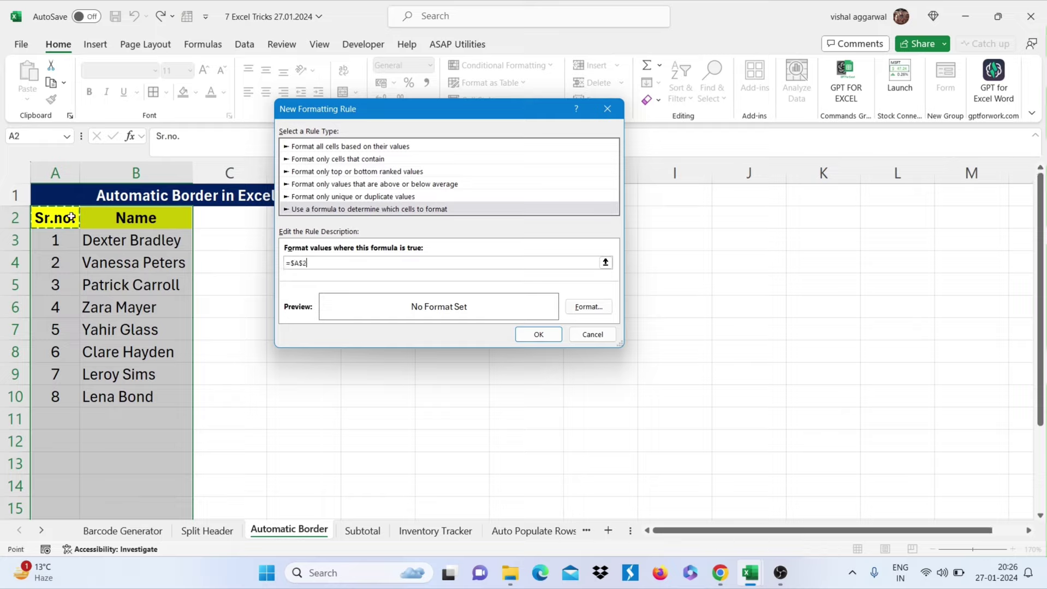
left_click(303, 264)
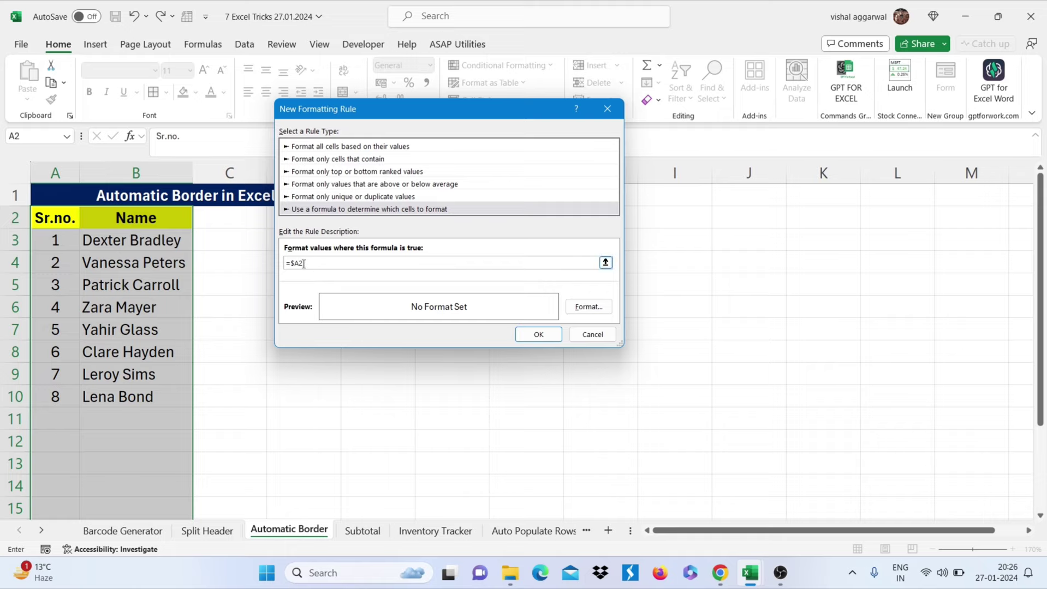
left_click(599, 309)
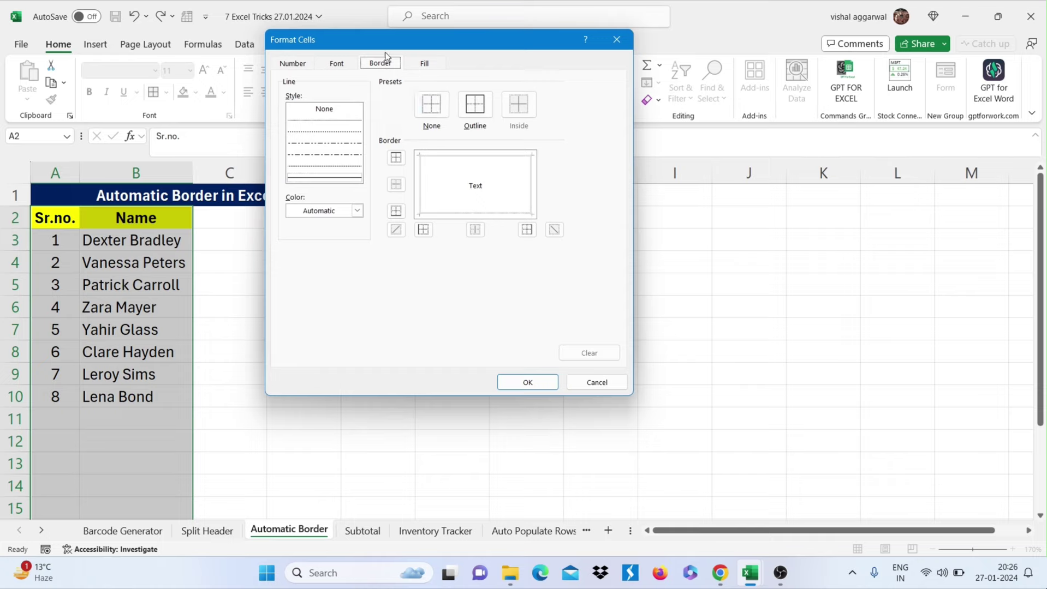
left_click(475, 105)
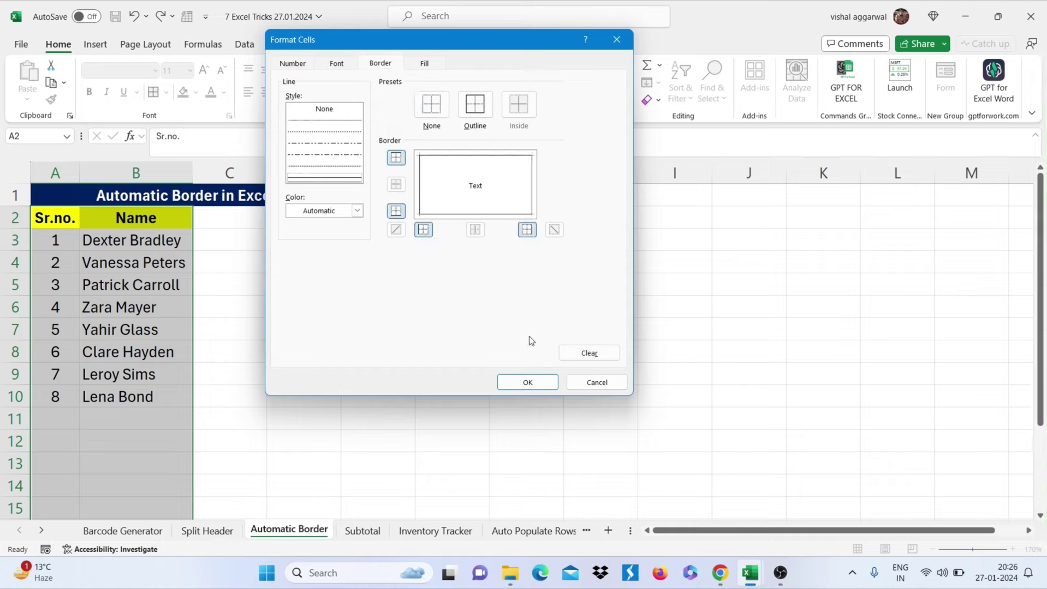
left_click(527, 382)
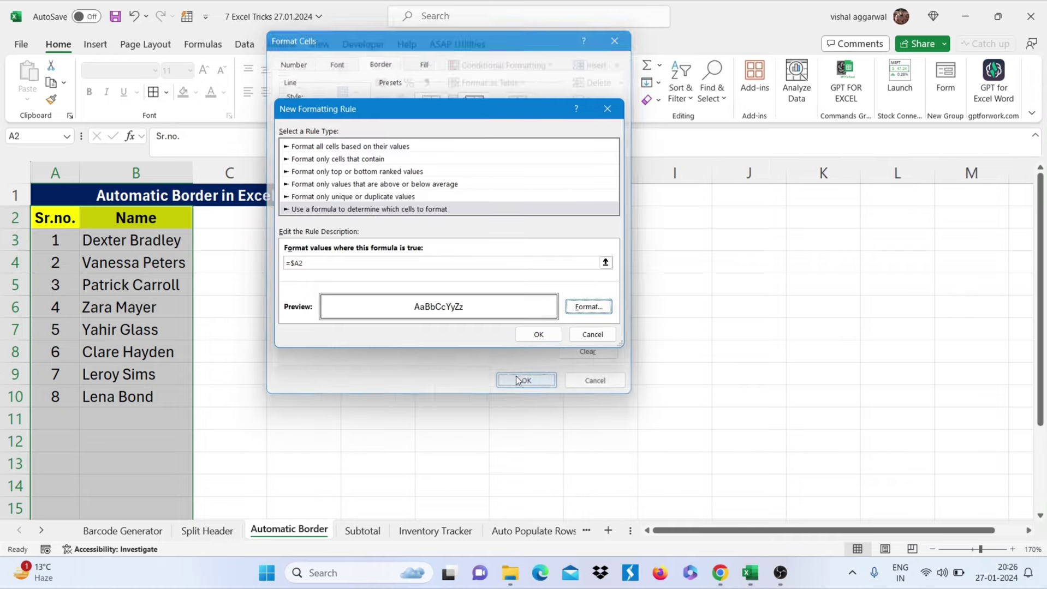
left_click(528, 336)
left_click(69, 415)
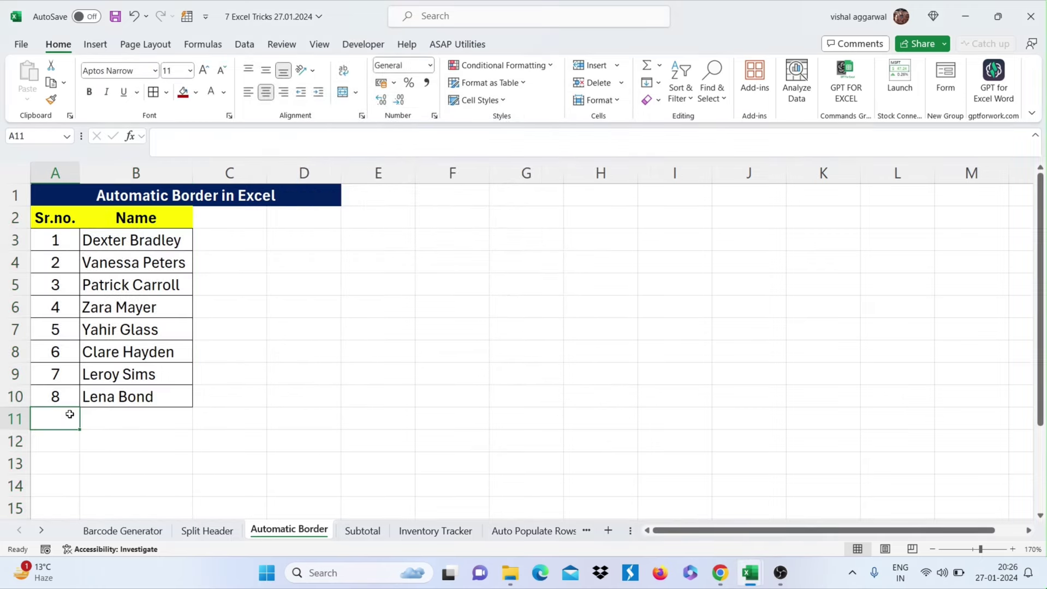
- Enter serial numbers 9 and 10 in A11 and A12 so their borders appear automatically
type("9")
key("Return")
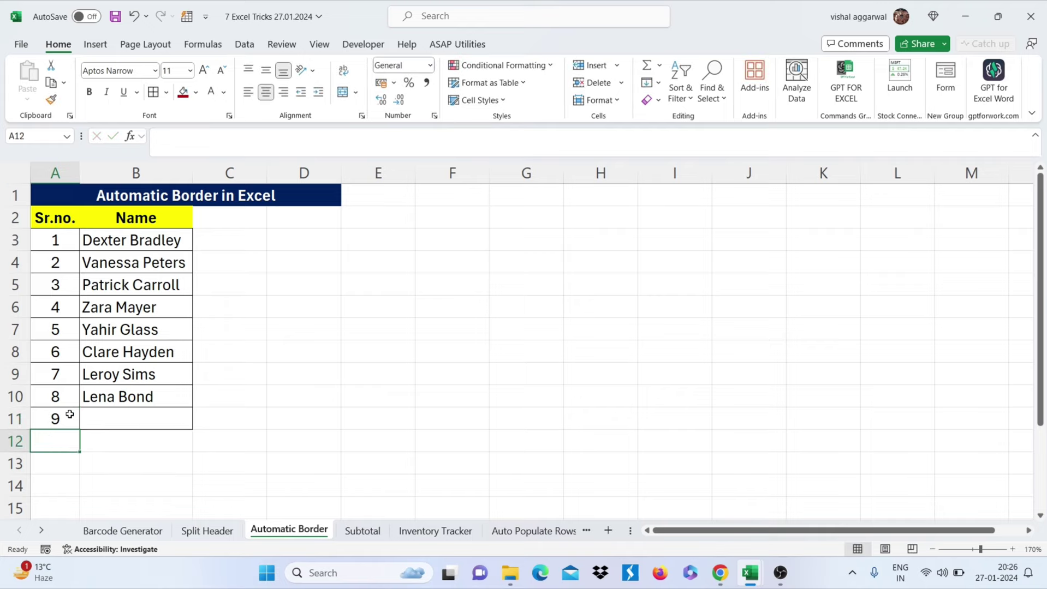
type("10")
key("Return")
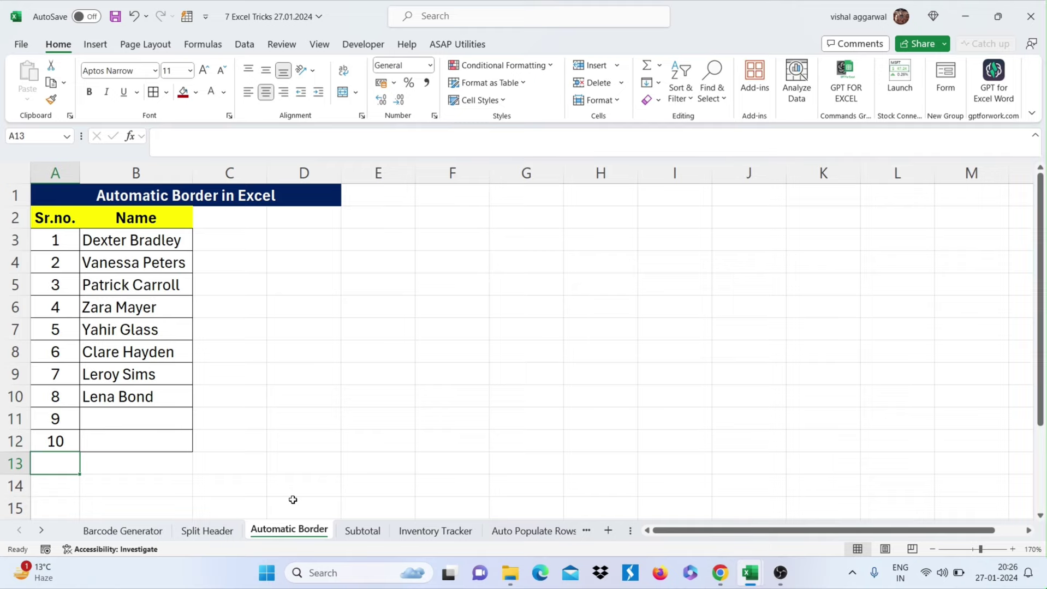
left_click(378, 535)
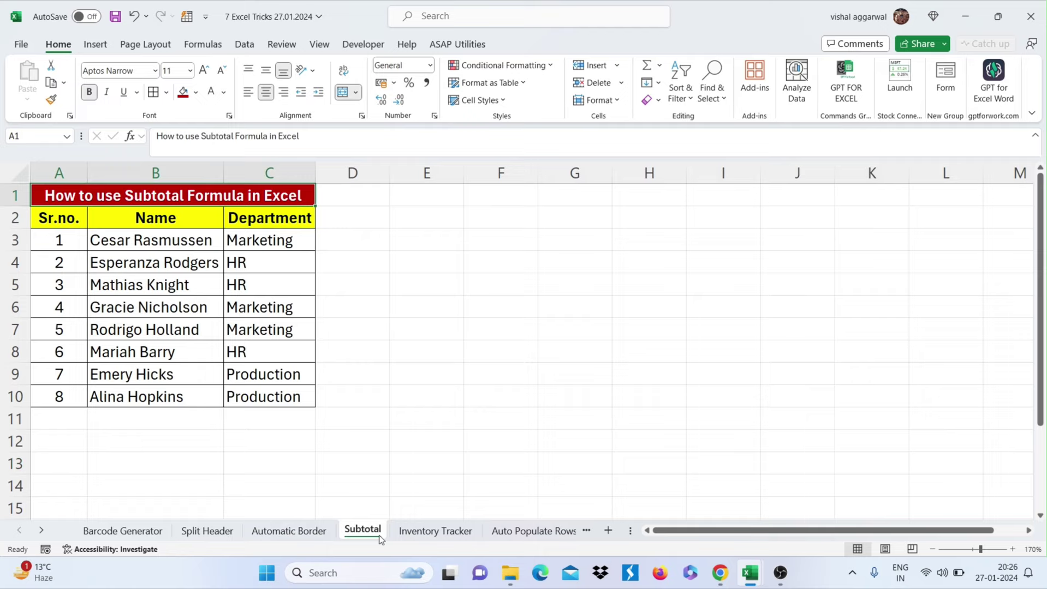
- Turn on filters for the Subtotal table's header row and filter Department to Marketing only
left_click(243, 226)
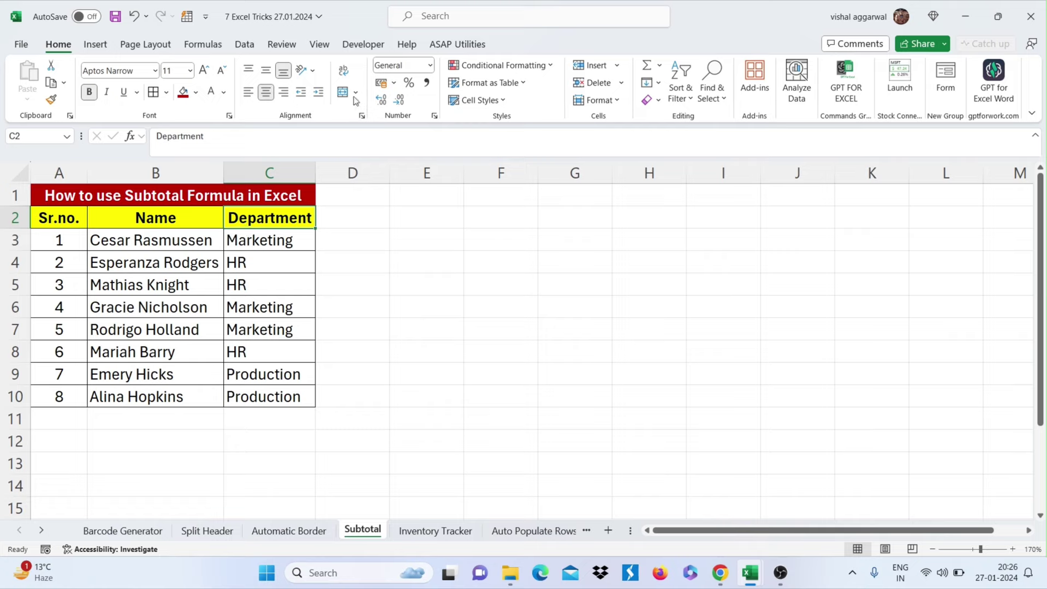
left_click(244, 46)
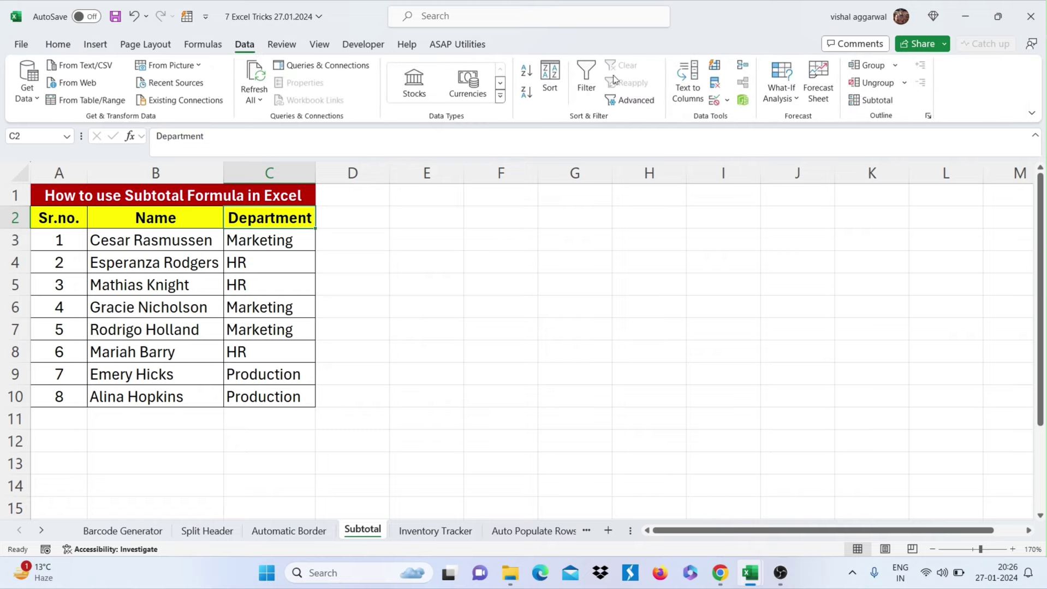
left_click(586, 81)
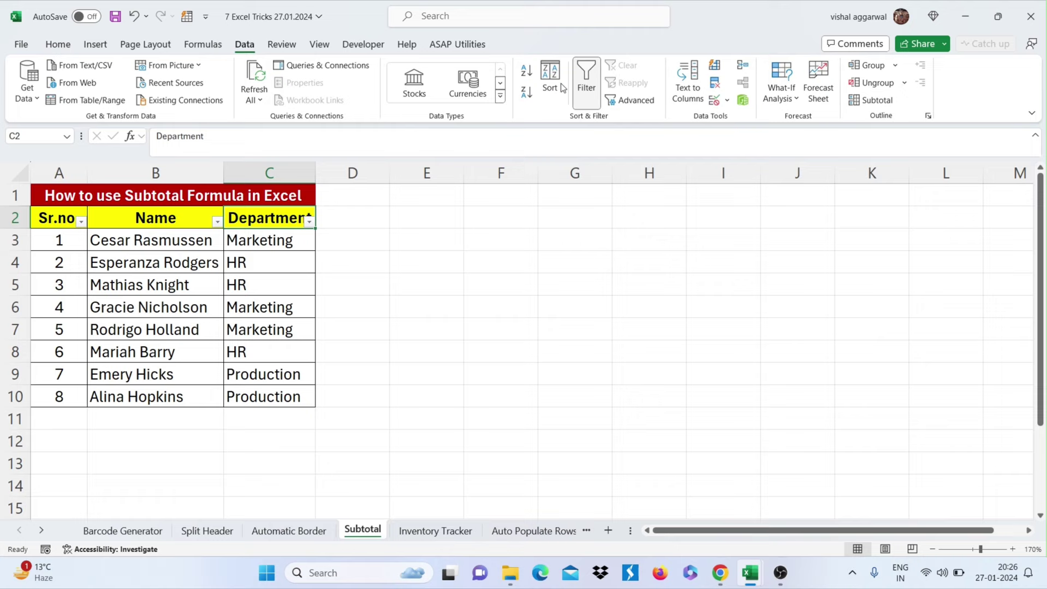
left_click(308, 221)
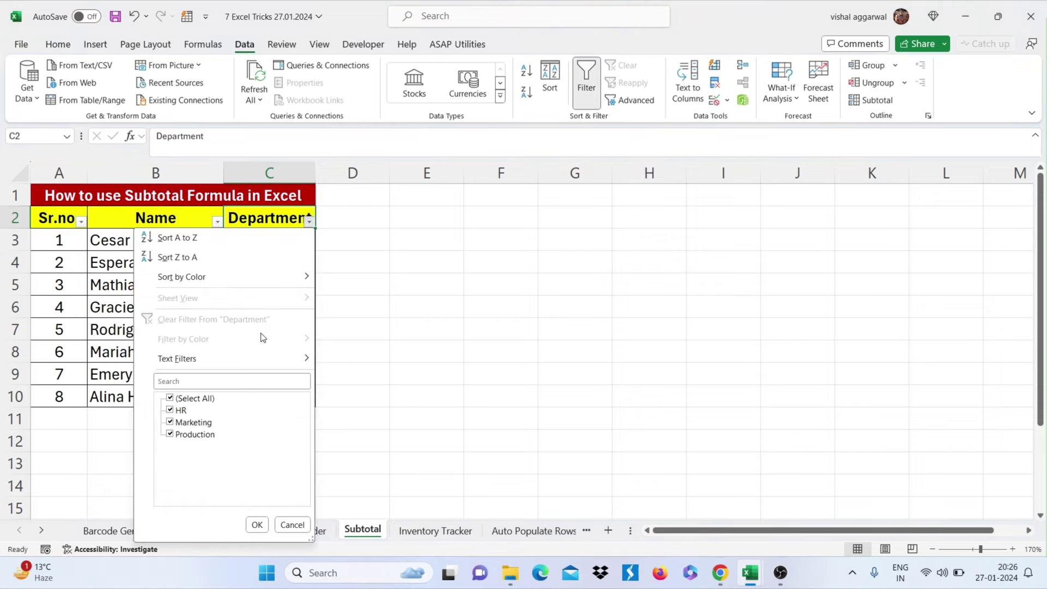
left_click(186, 404)
left_click(178, 424)
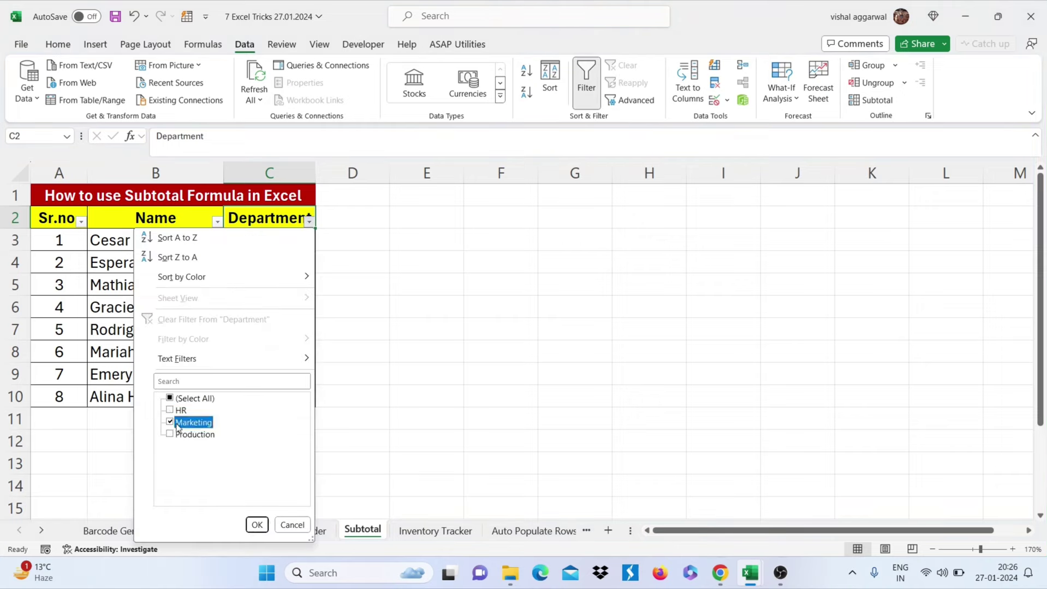
left_click(257, 525)
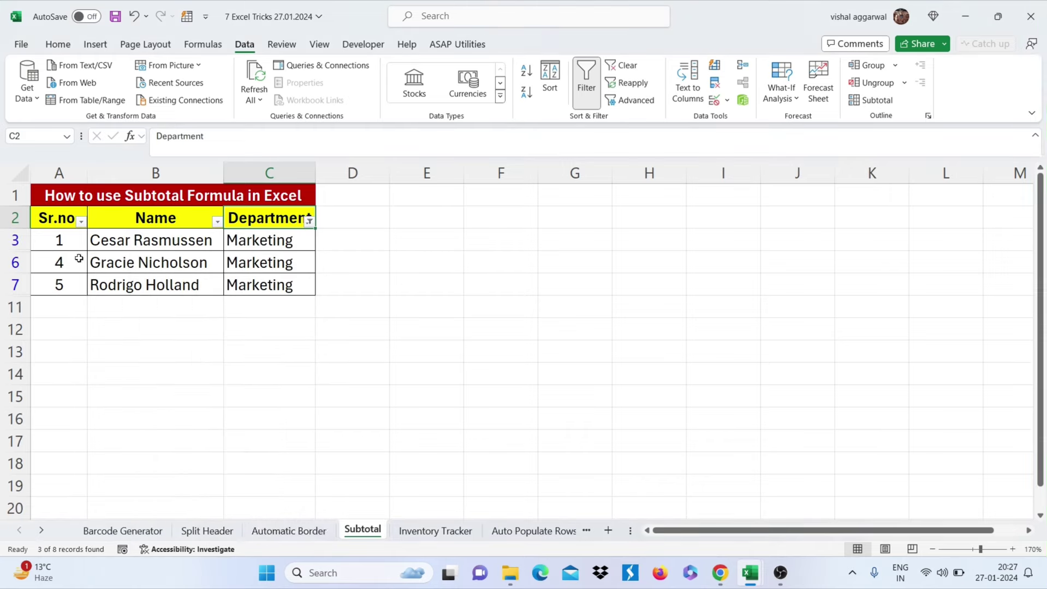
- Select the visible serial numbers 1, 4, 5, then clear the filter so all rows return
left_click_drag(72, 240, 72, 287)
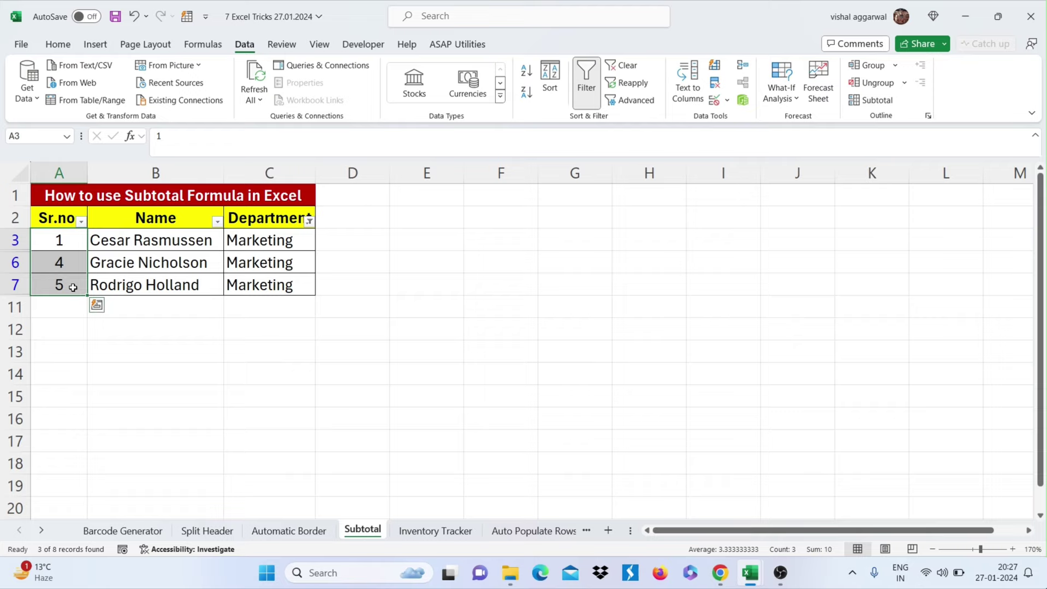
left_click(614, 64)
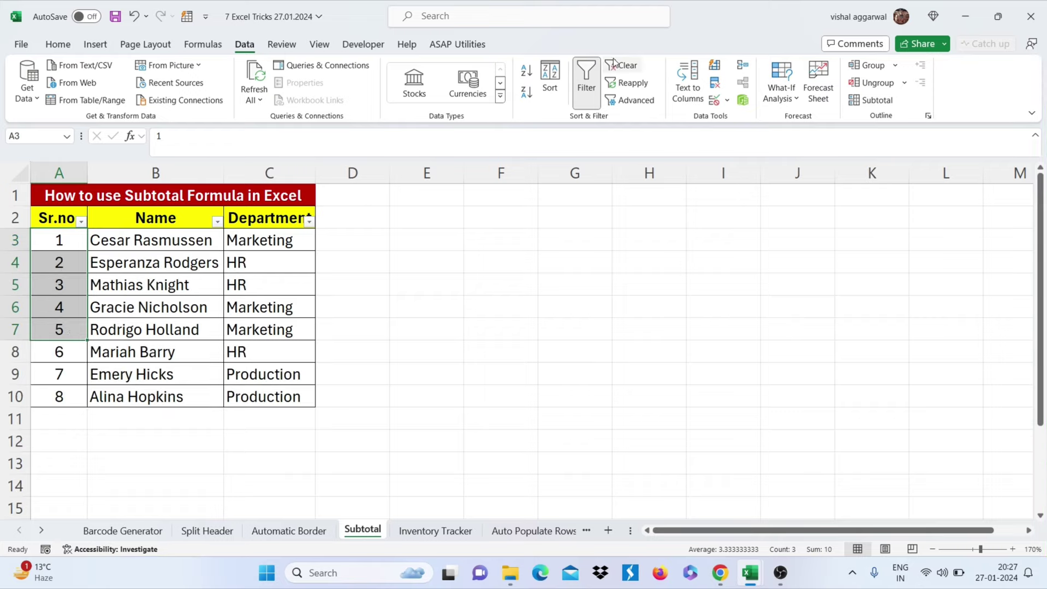
left_click(82, 252)
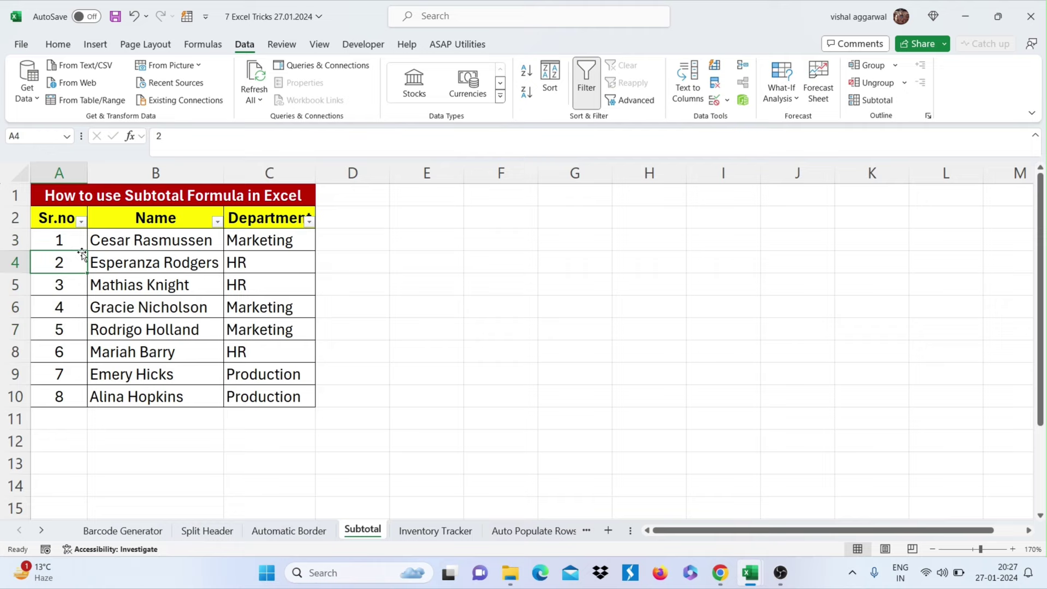
- Enter =SUBTOTAL(3,$B$3:B3) in A3, locking the range start with F4
left_click(74, 241)
type("=")
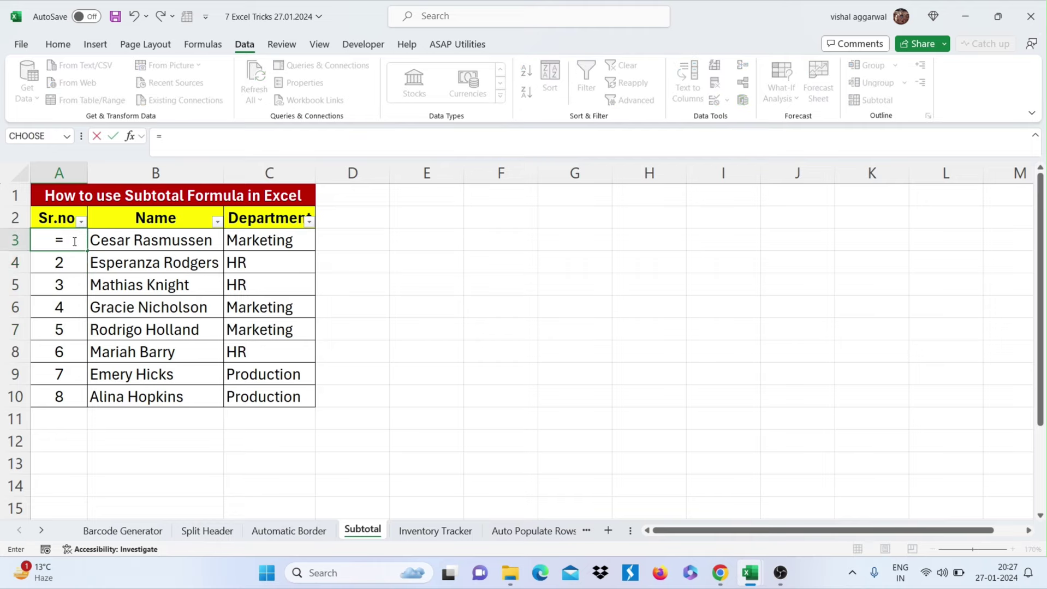
type("subtot")
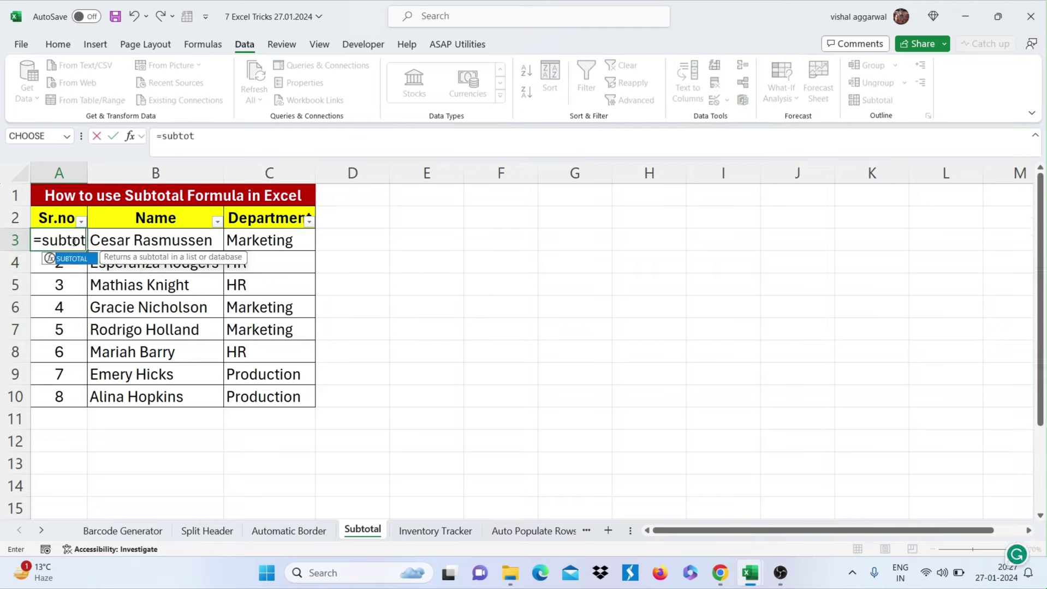
type("al(")
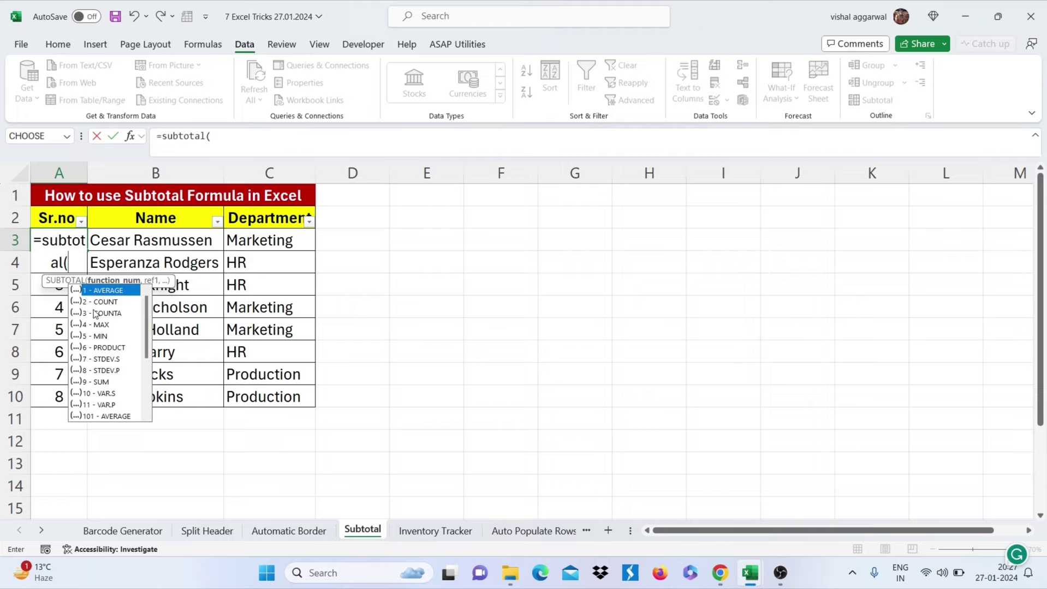
type("3")
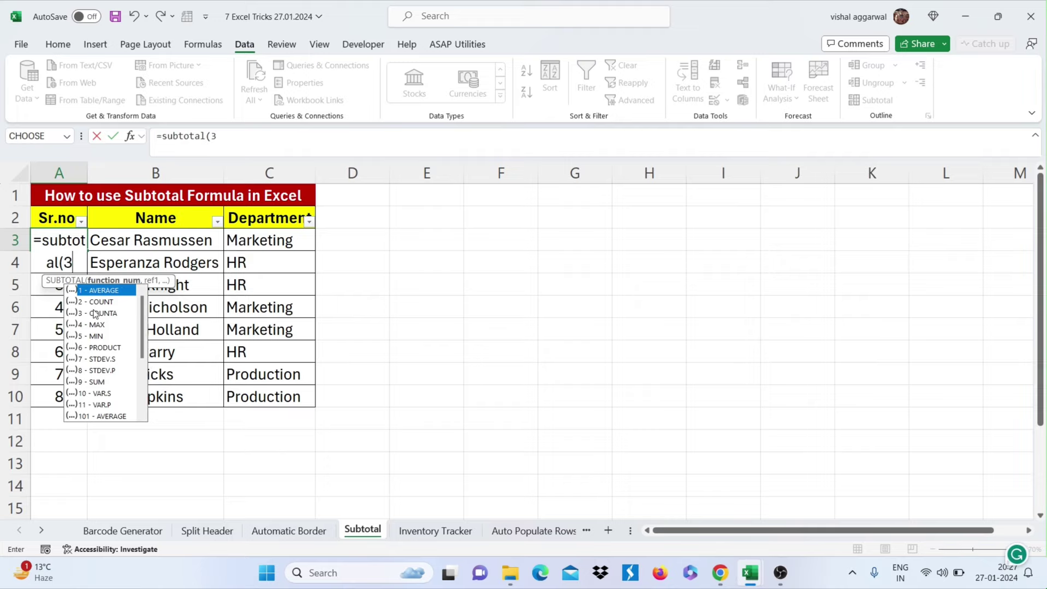
type(",")
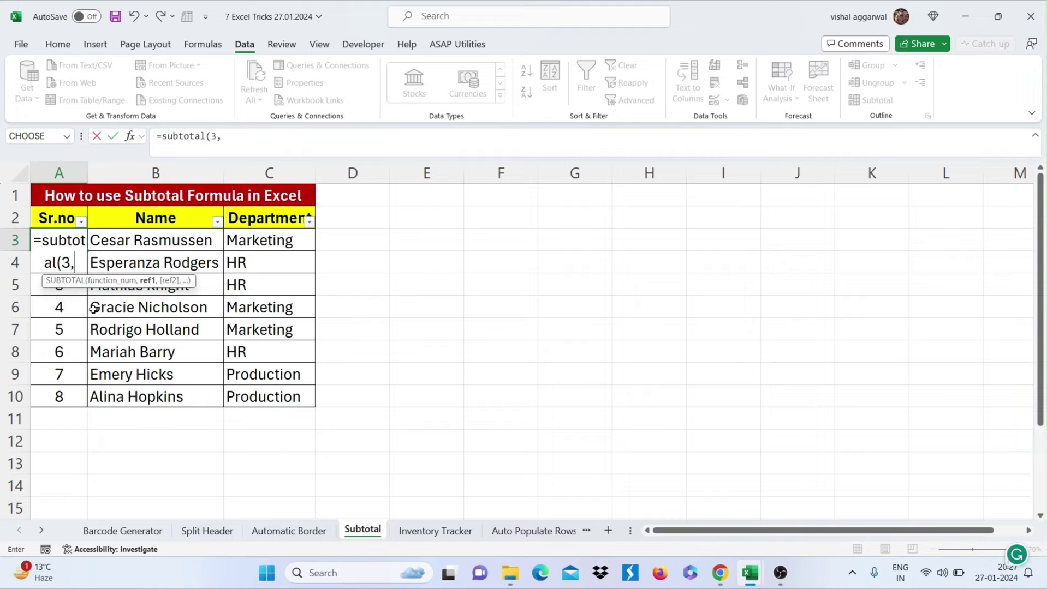
left_click(155, 245)
left_click(260, 137)
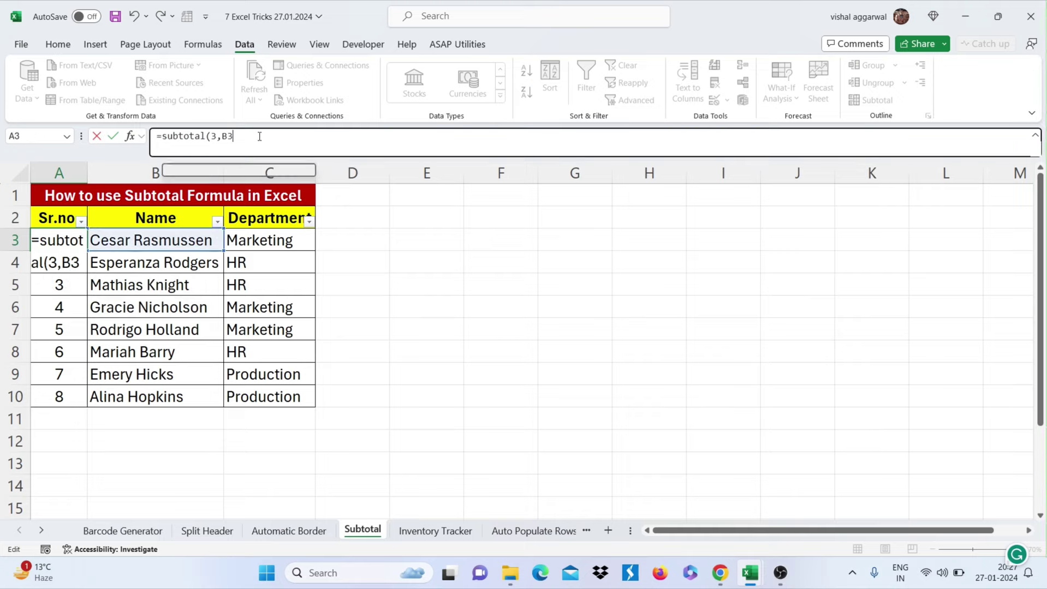
type(":")
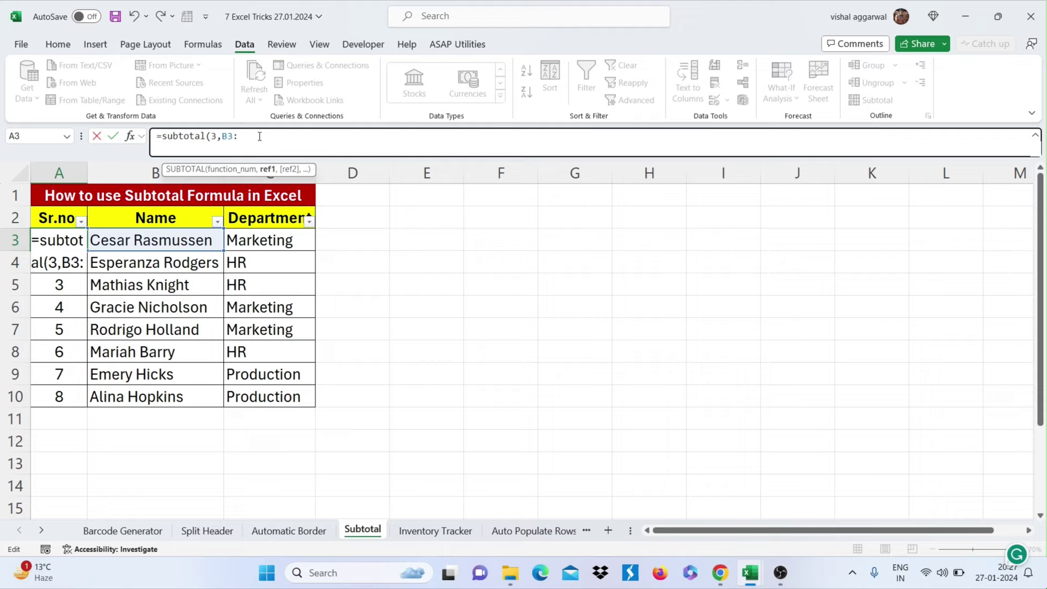
left_click(155, 240)
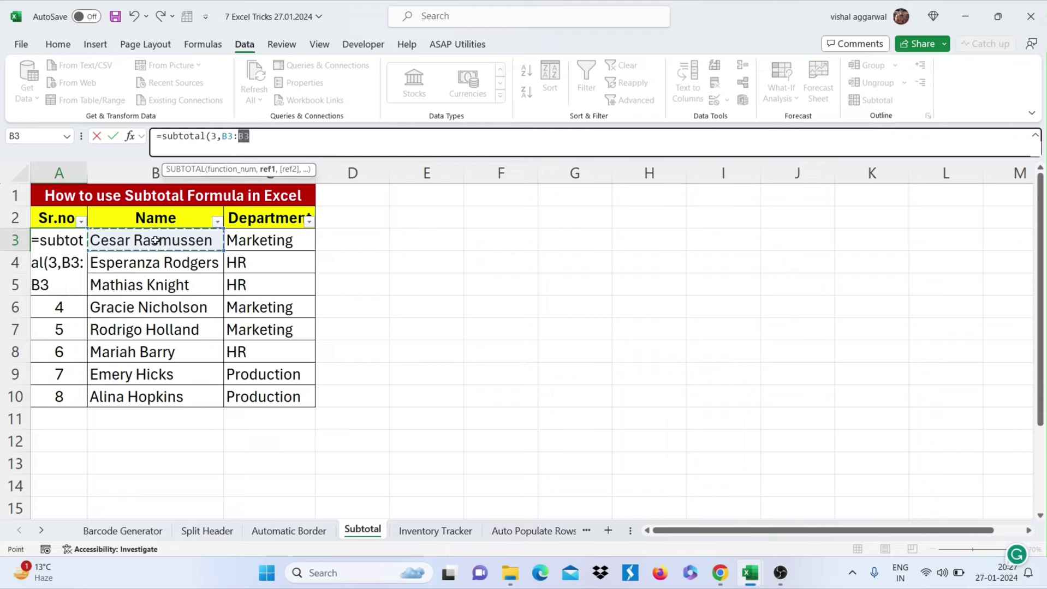
left_click(230, 137)
double_click(226, 136)
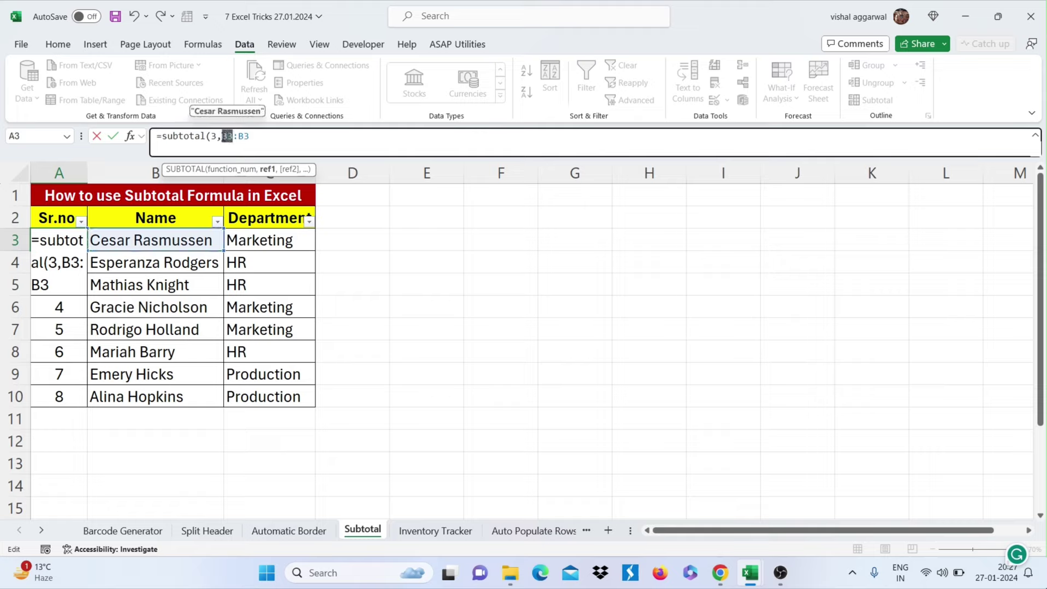
key("F4")
left_click(283, 136)
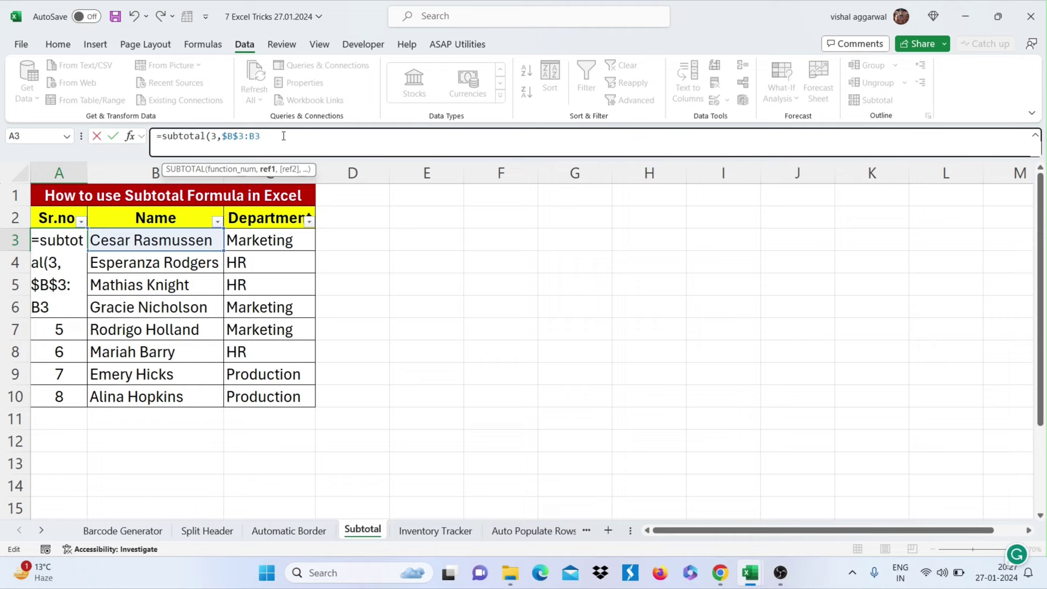
type(")")
key("Return")
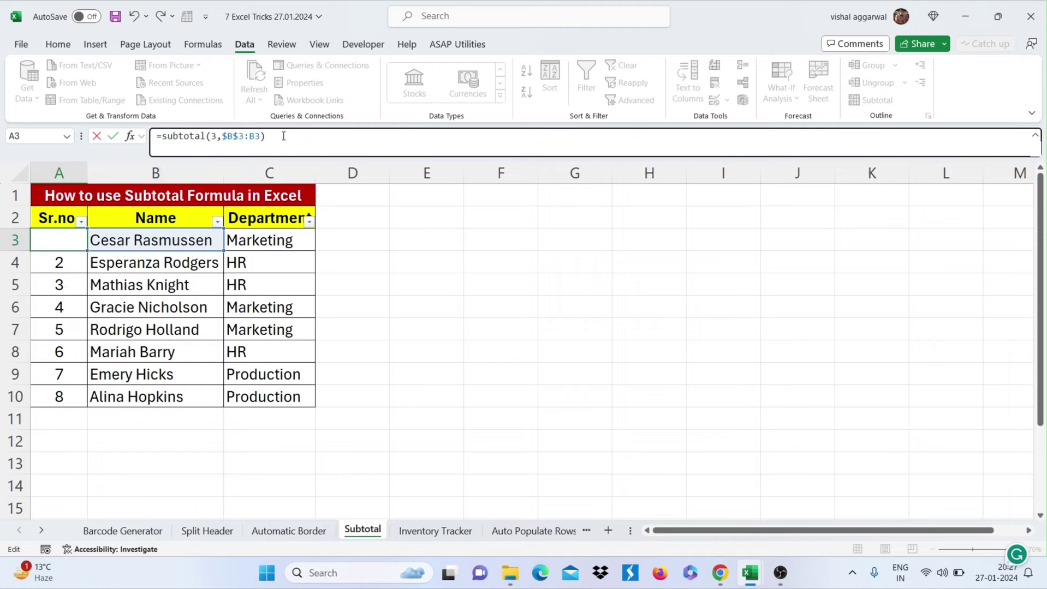
left_click(66, 239)
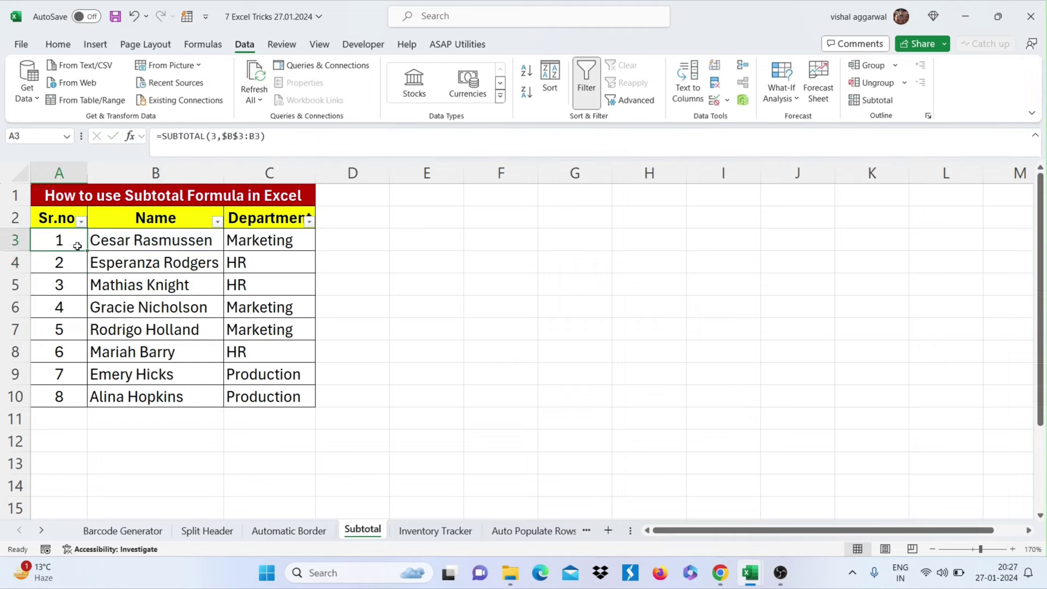
- Fill the SUBTOTAL formula down column A and filter Department to Marketing, keeping numbering 1–4
double_click(85, 251)
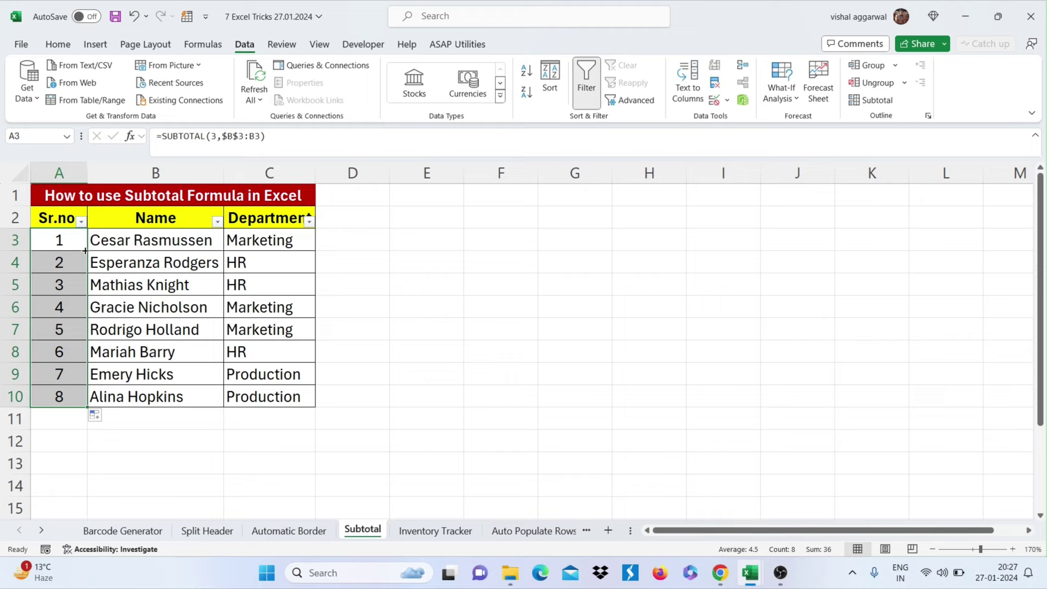
left_click(164, 239)
left_click(309, 221)
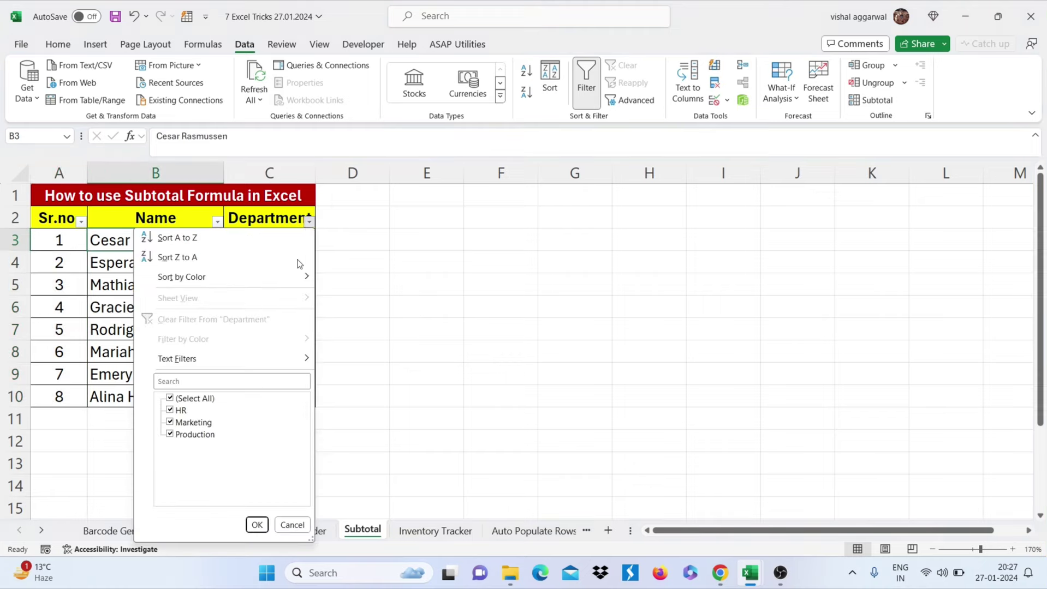
left_click(192, 401)
left_click(187, 421)
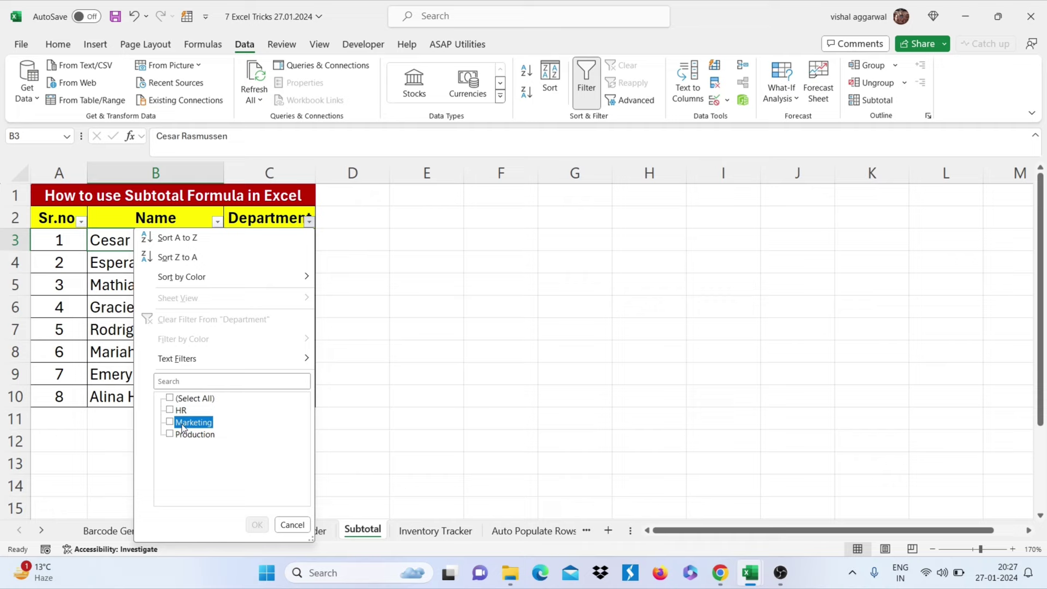
left_click(257, 524)
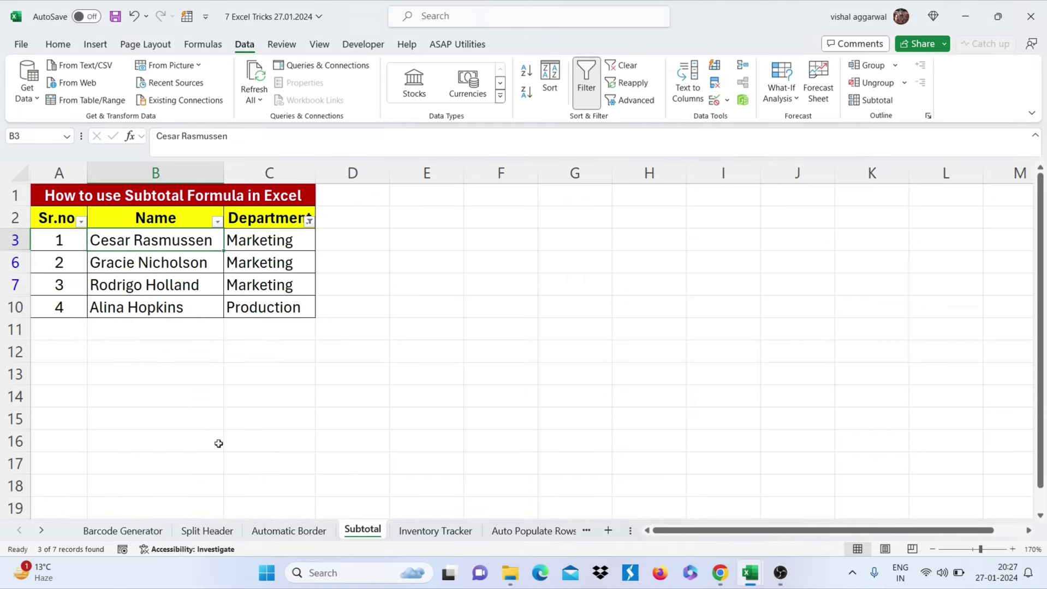
left_click(127, 310)
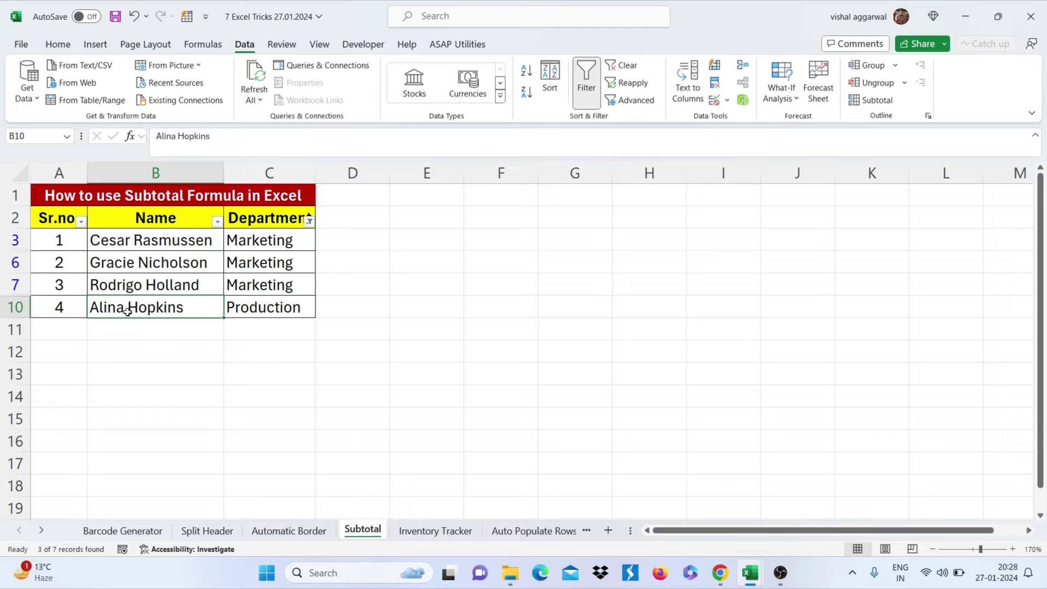
left_click(282, 259)
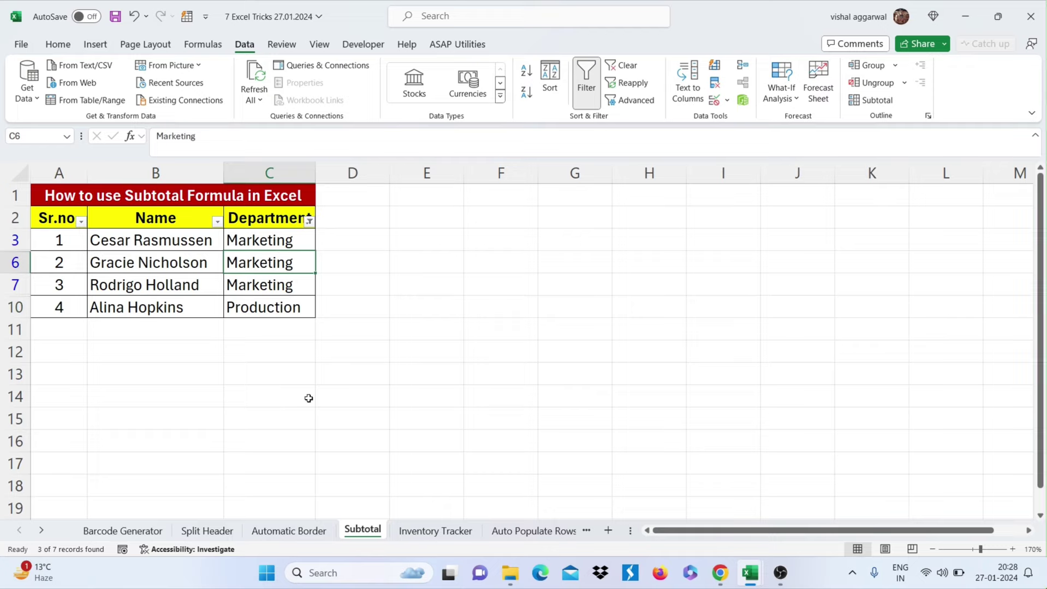
left_click(431, 531)
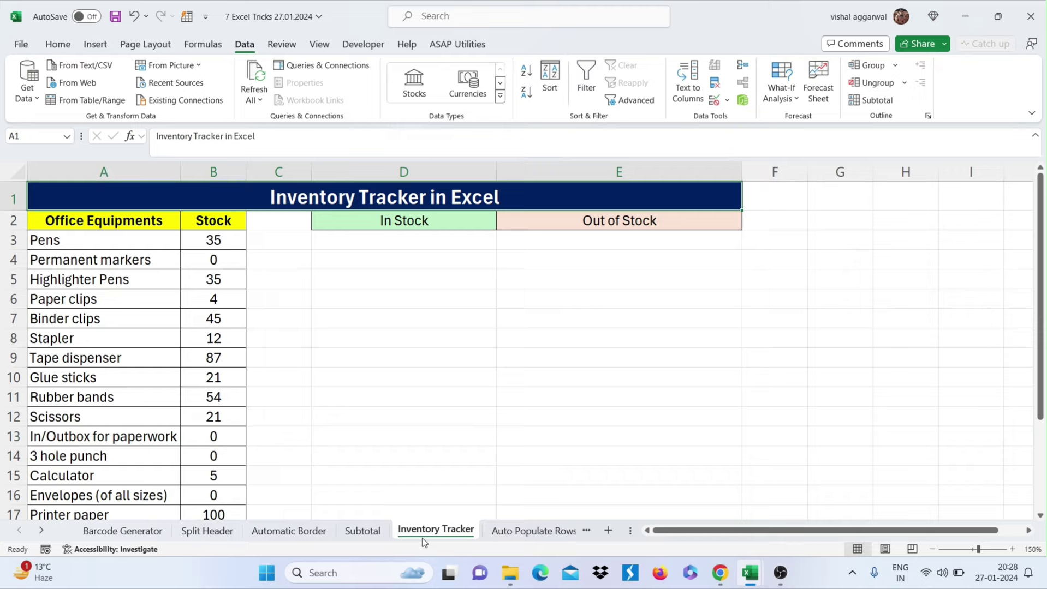
- Start a FILTER formula in D3 using the absolute item range $A$3:$A$23
left_click(356, 249)
left_click(169, 244)
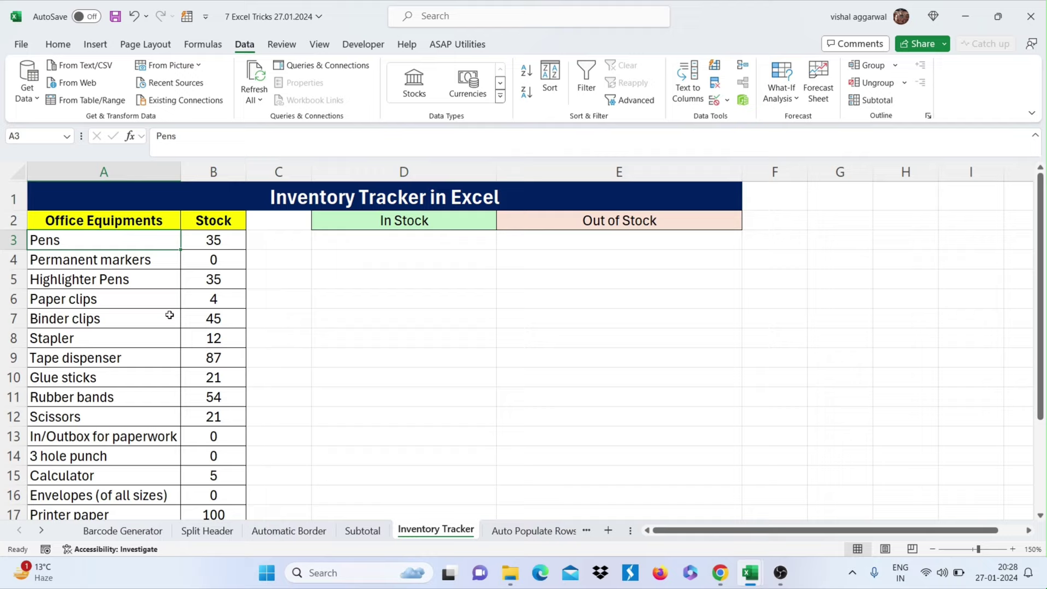
left_click(222, 238)
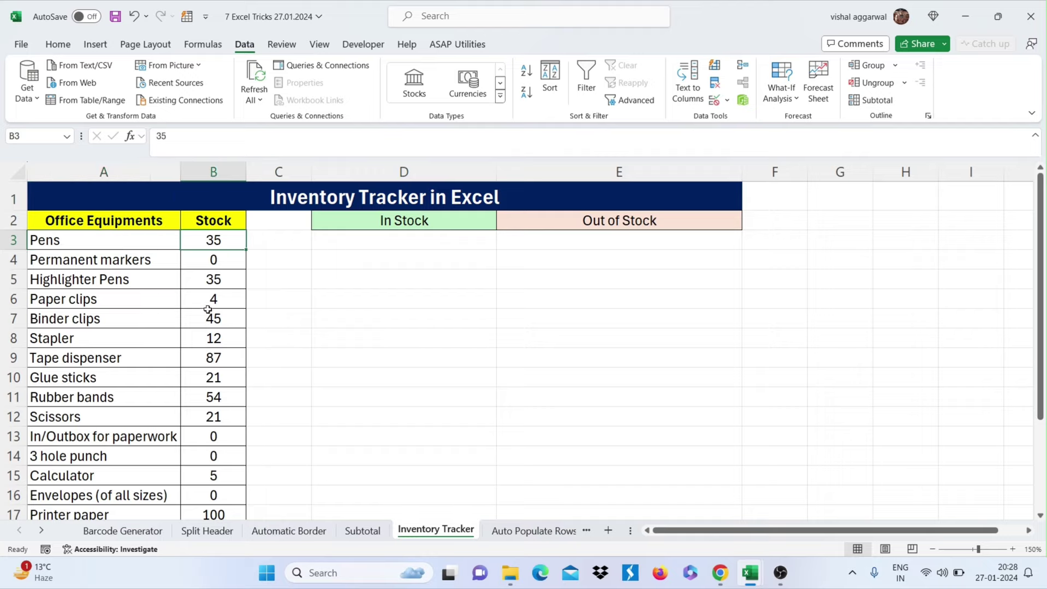
left_click(379, 241)
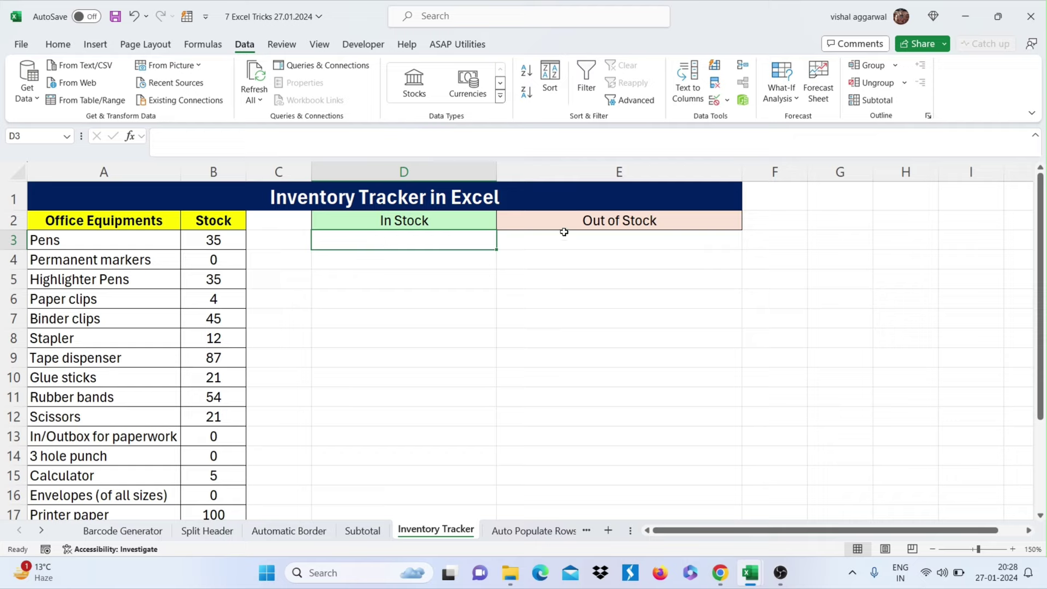
left_click(549, 247)
left_click(415, 242)
type("=fil")
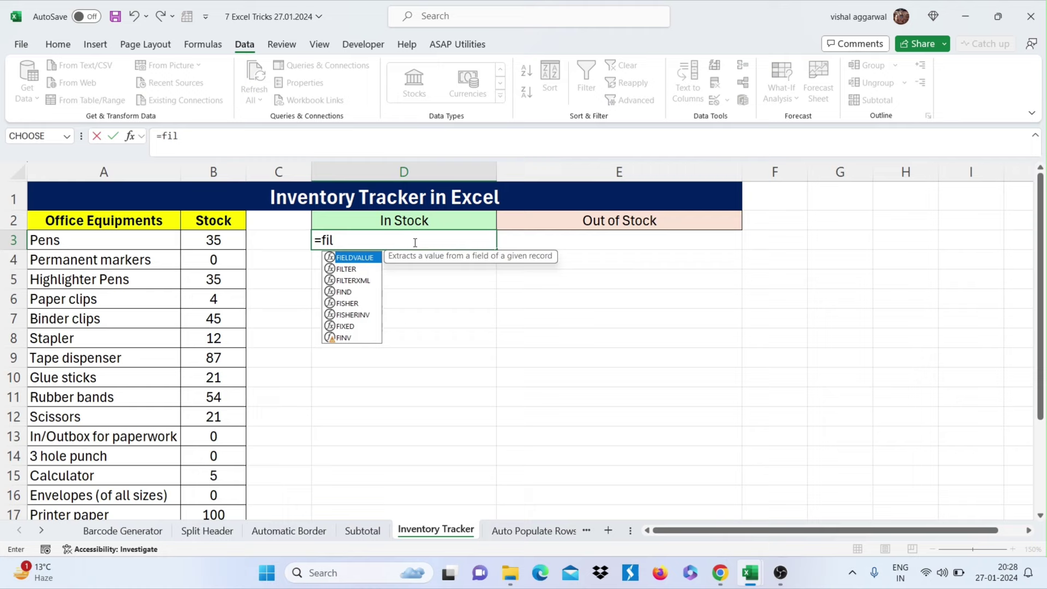
type("ter(")
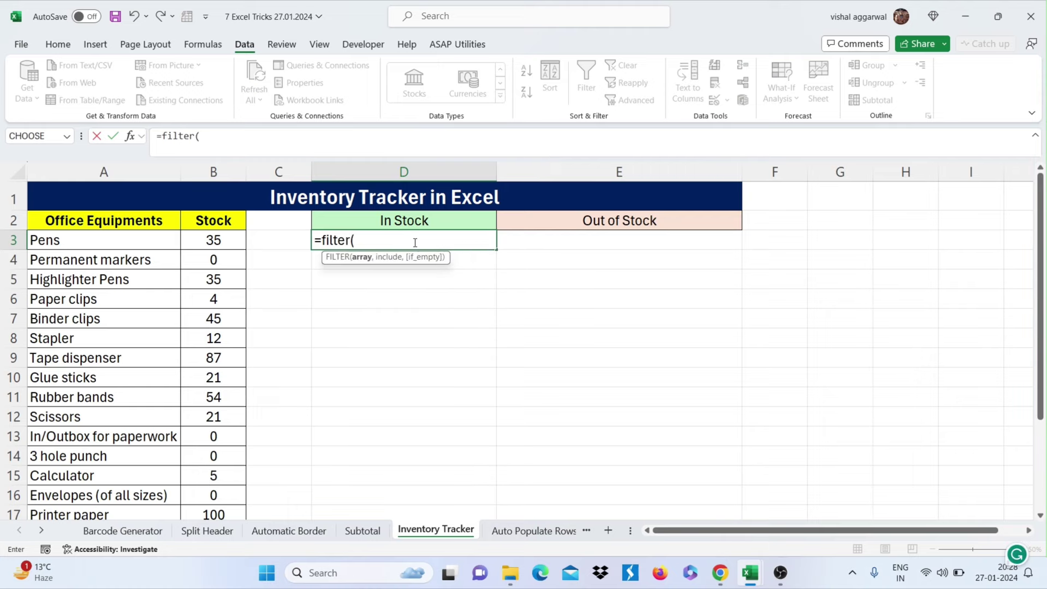
left_click(81, 240)
key("ctrl+shift+Down")
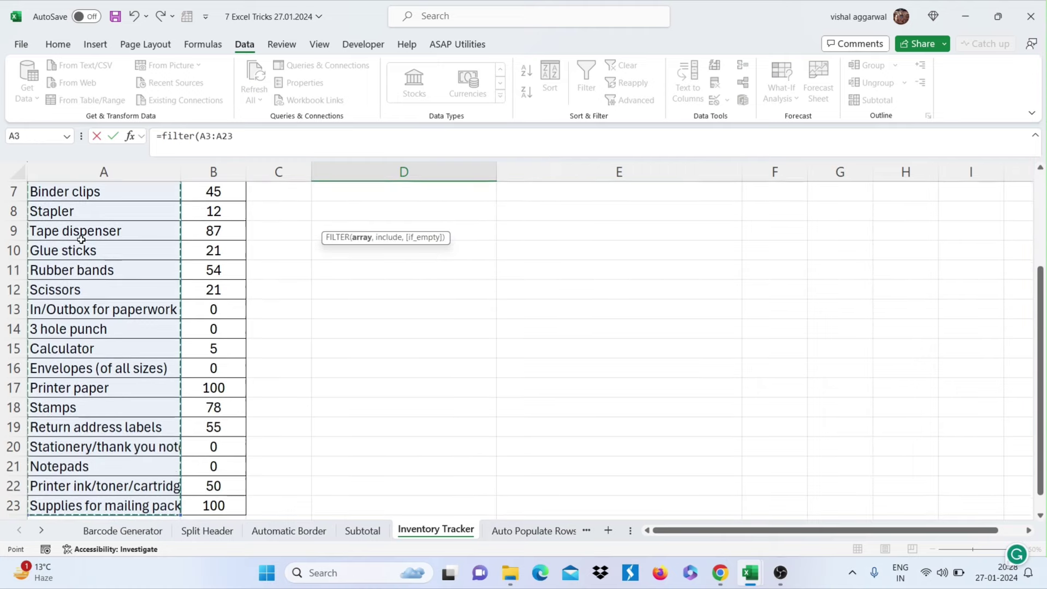
scroll(426, 332, "up", 2)
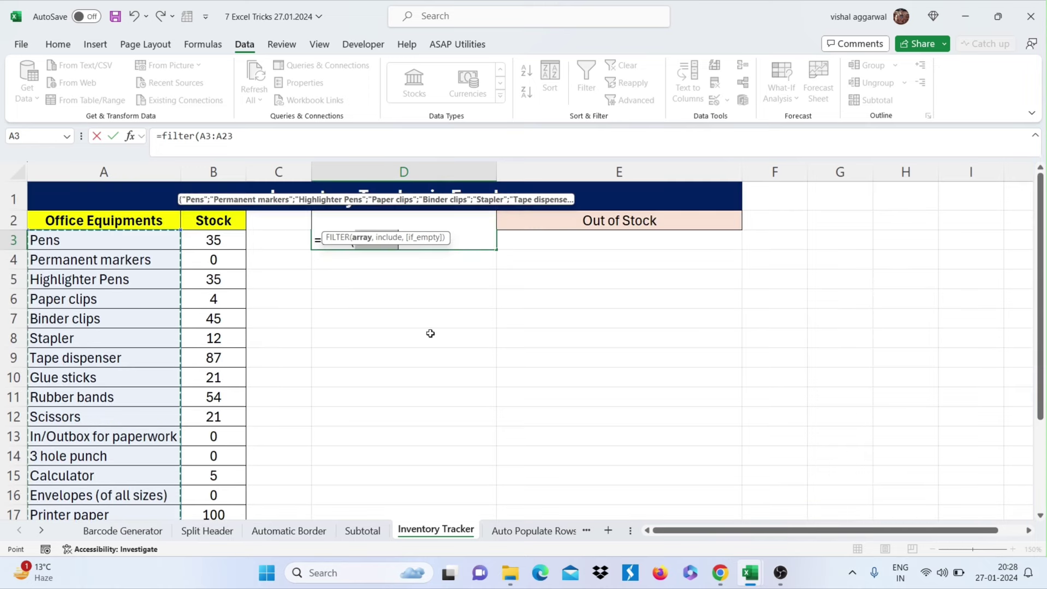
key("F4")
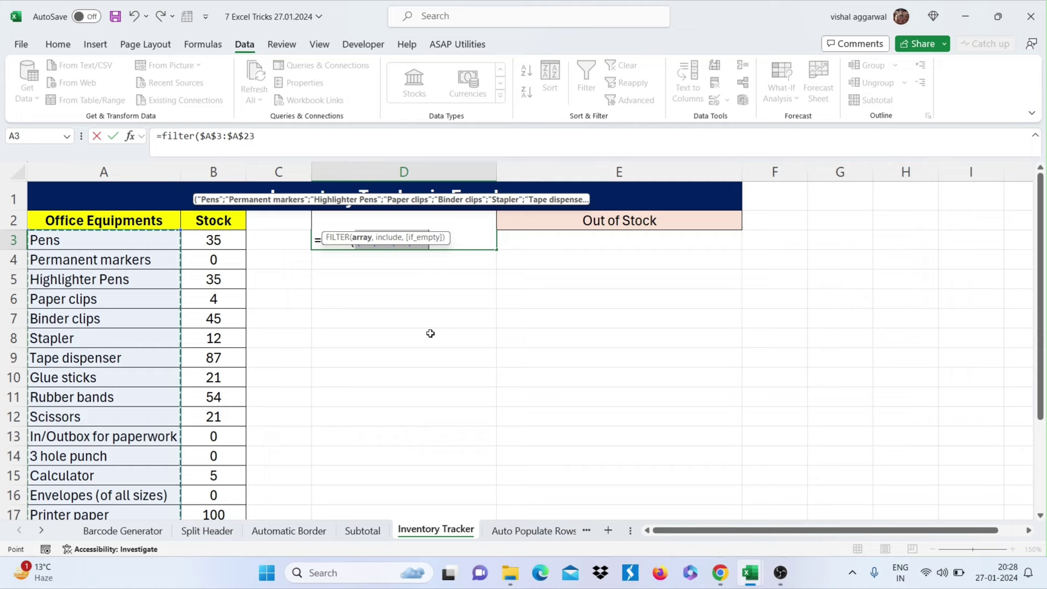
- Add the condition $B$3:$B$23>0 and enter the formula to list in-stock items
type(",")
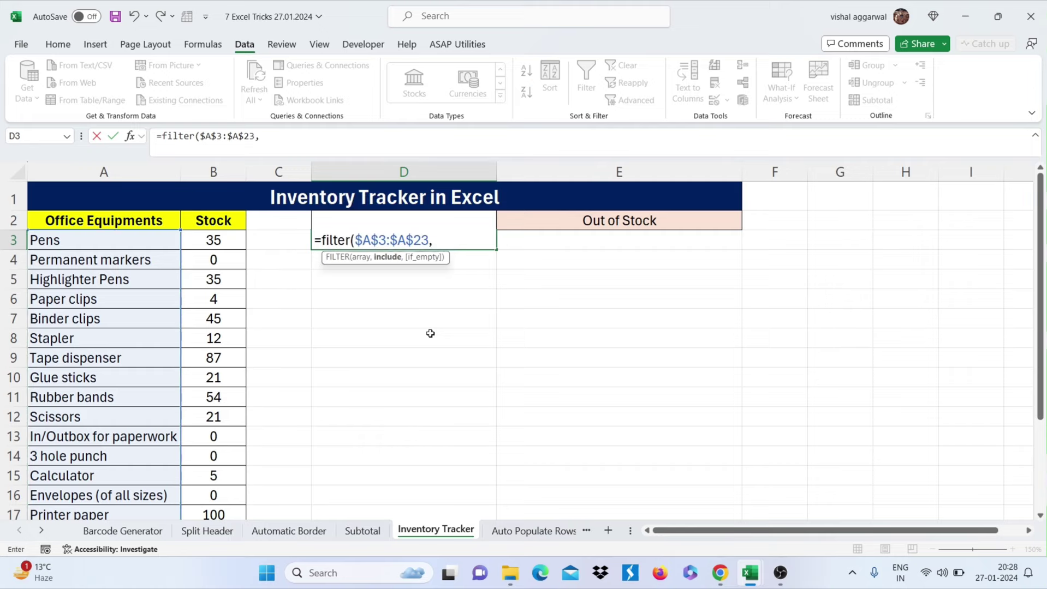
left_click(221, 240)
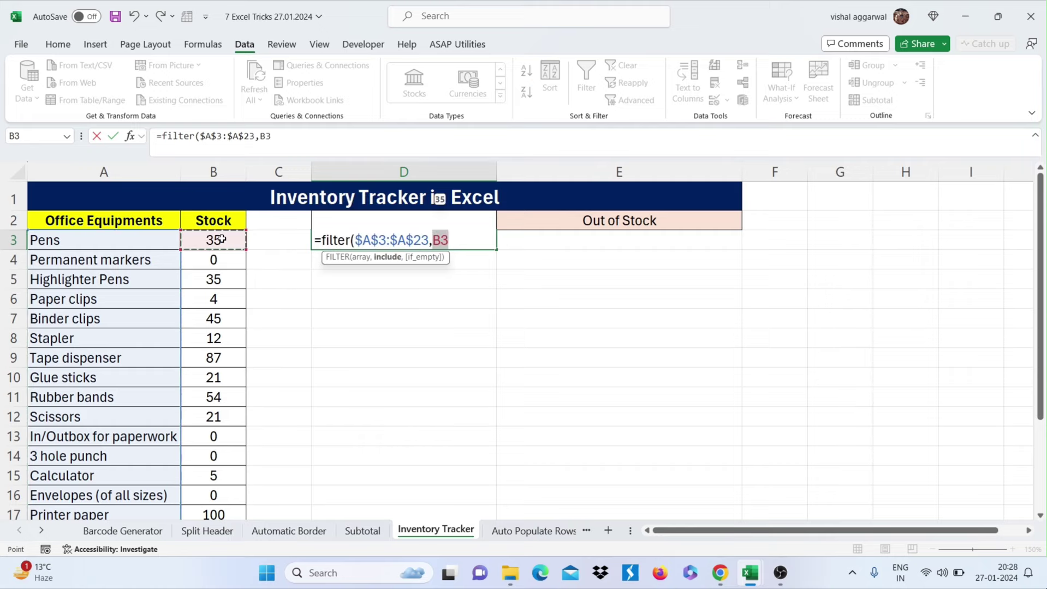
key("ctrl+shift+Down")
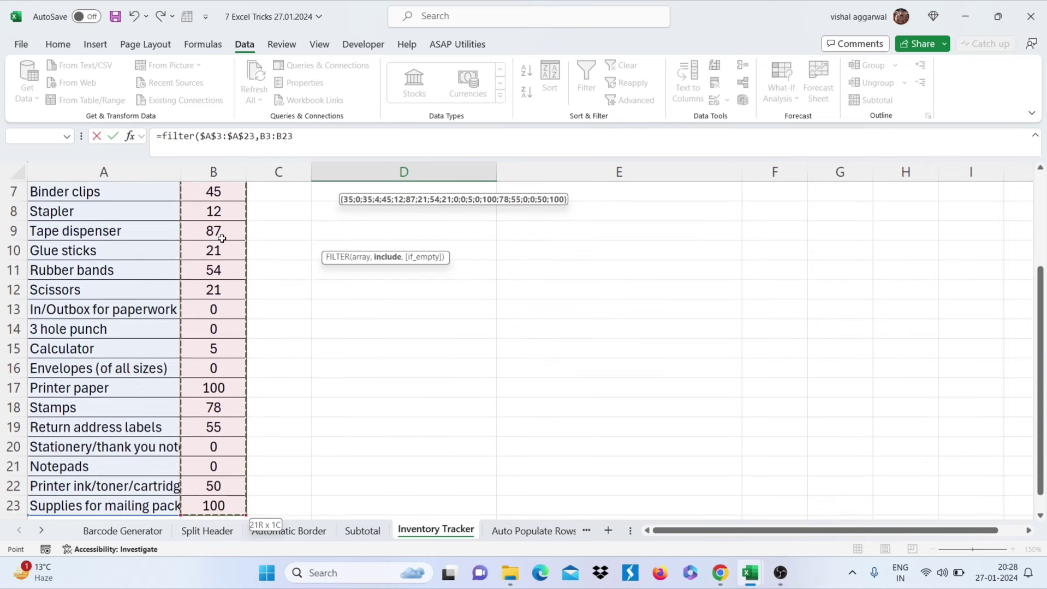
scroll(222, 239, "up", 2)
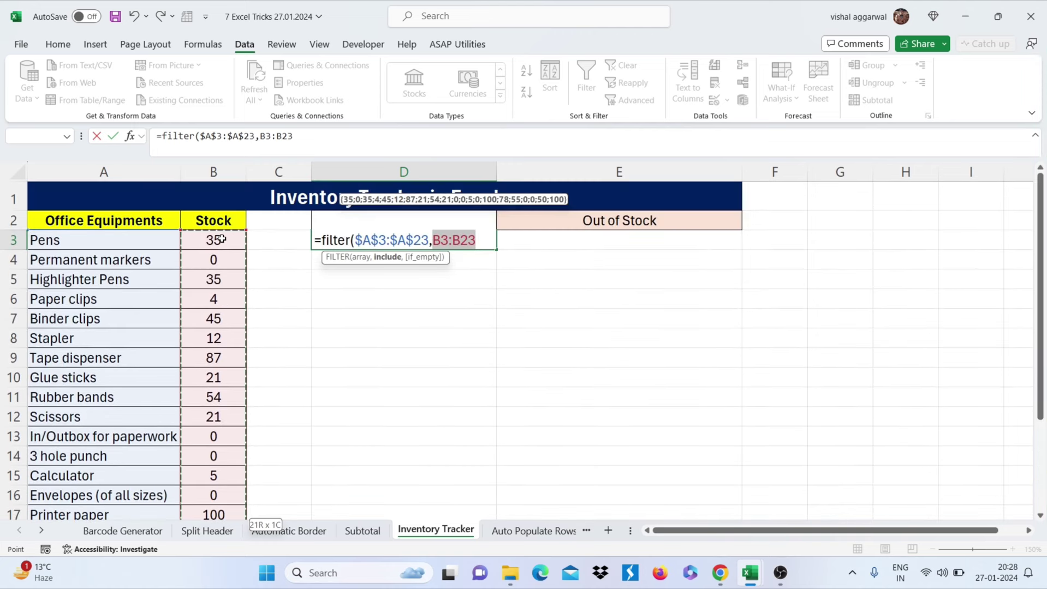
key("F4")
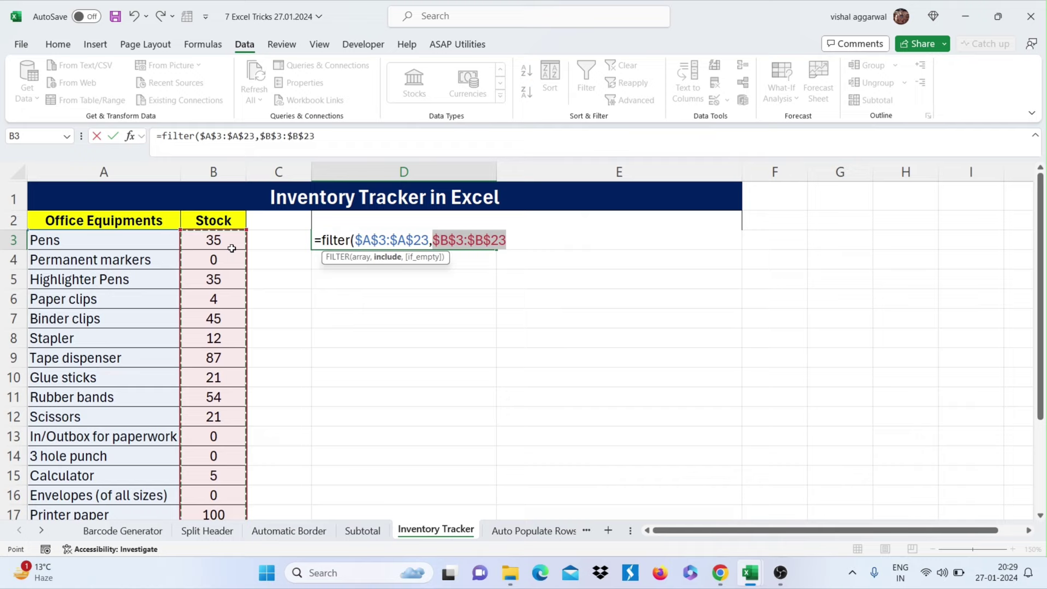
type(">0")
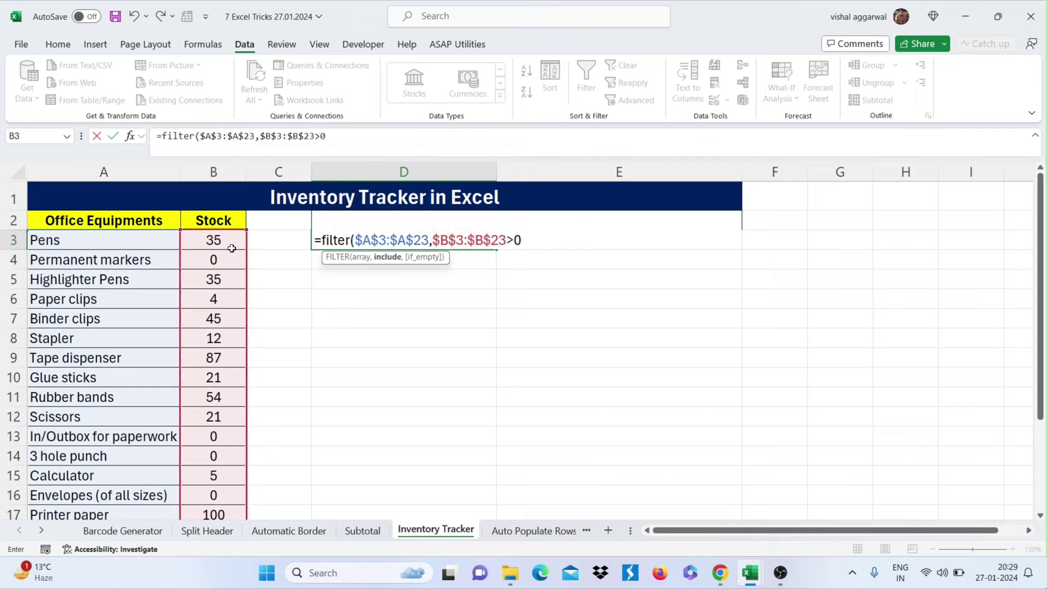
type(")")
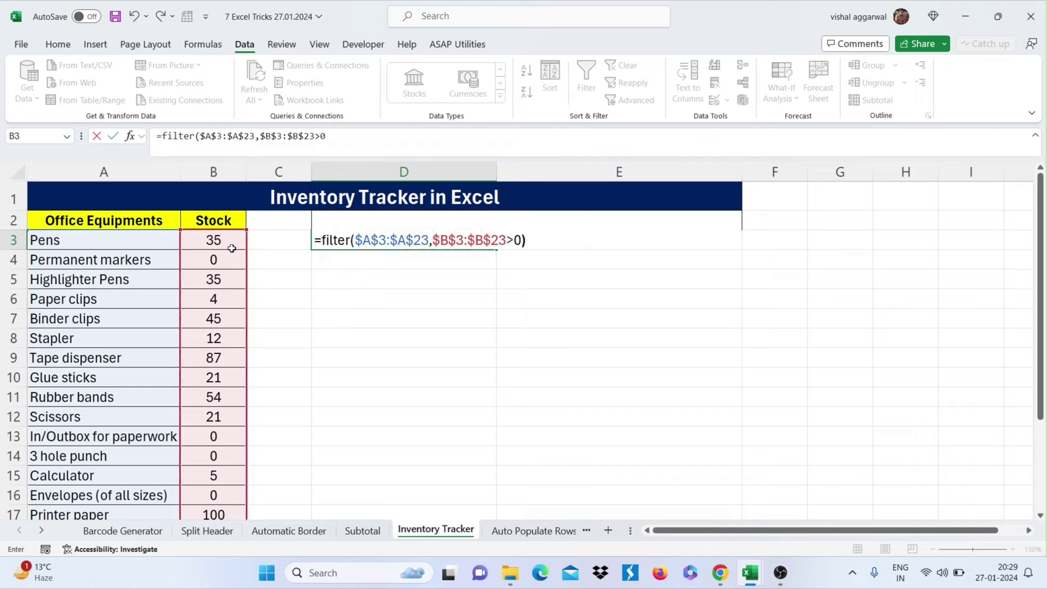
key("Return")
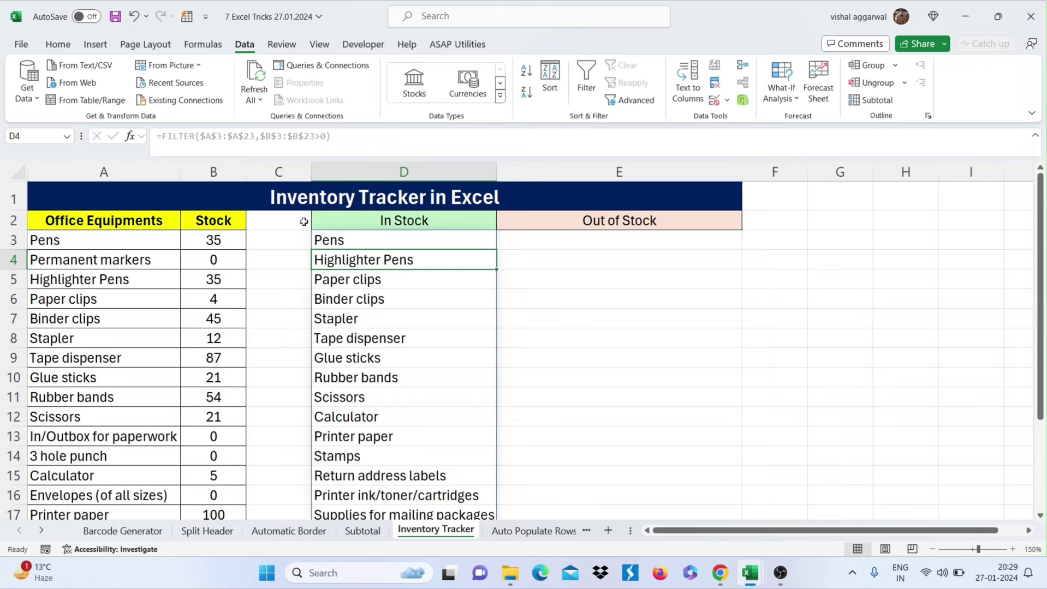
- Copy D3's formula into E3 and change its condition to $B$3:$B$23<=0
left_click(364, 235)
left_click_drag(494, 250, 629, 250)
left_click(628, 248)
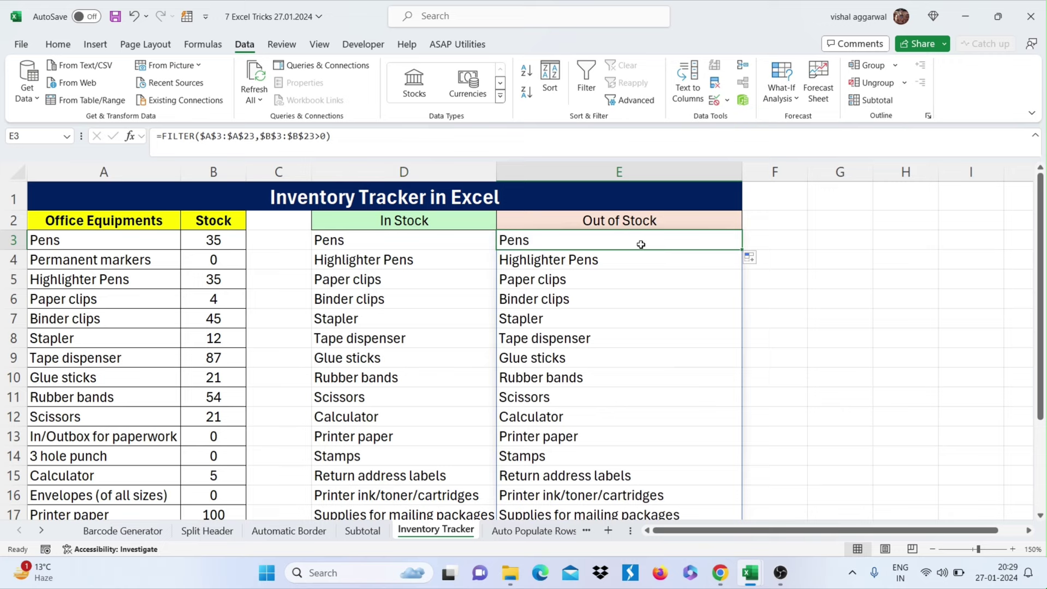
double_click(638, 245)
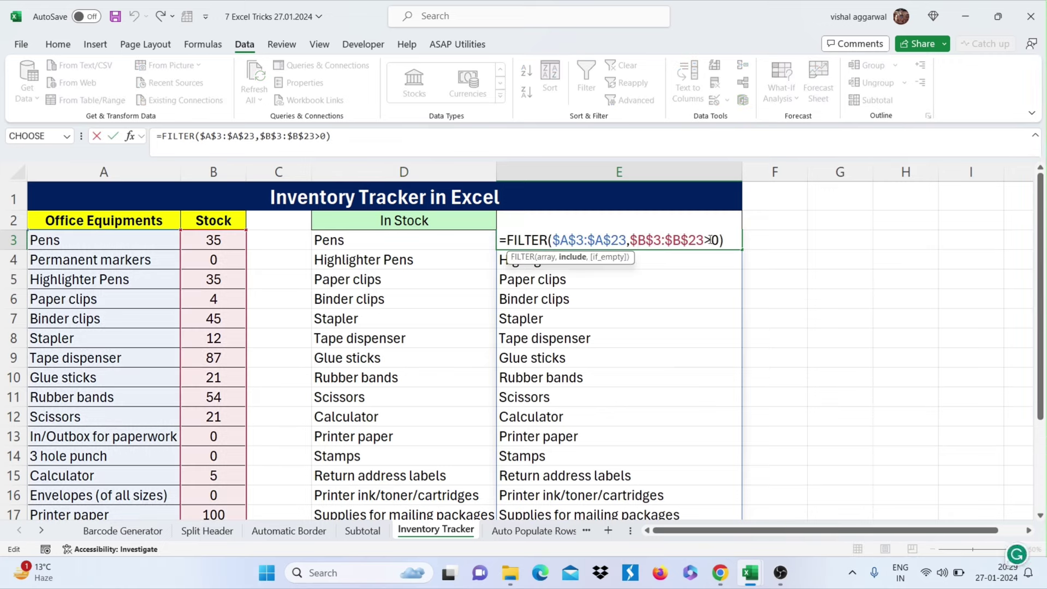
key("Delete")
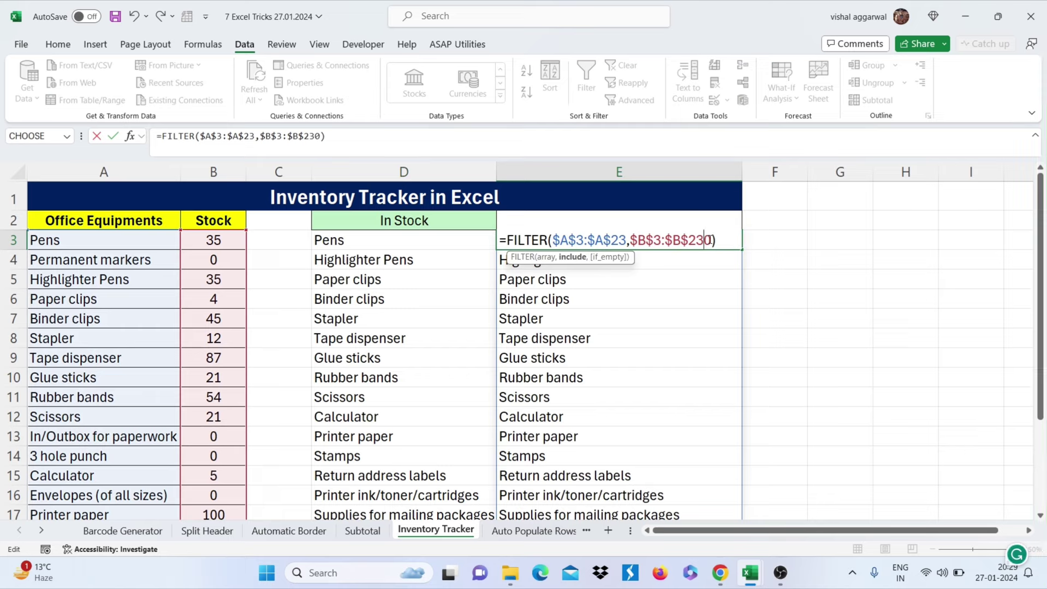
type("<")
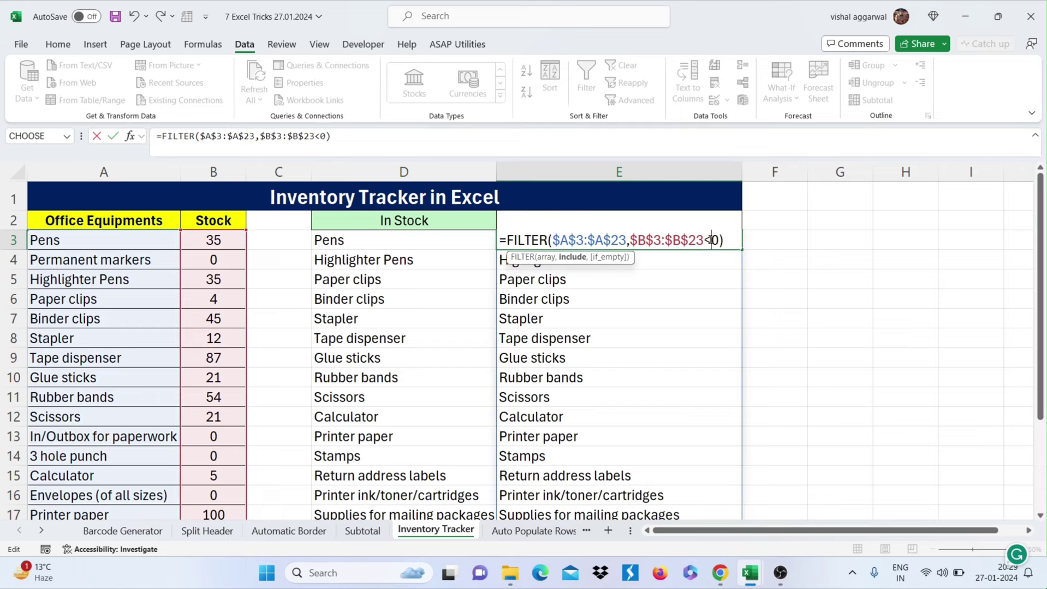
type("=")
key("ctrl+Return")
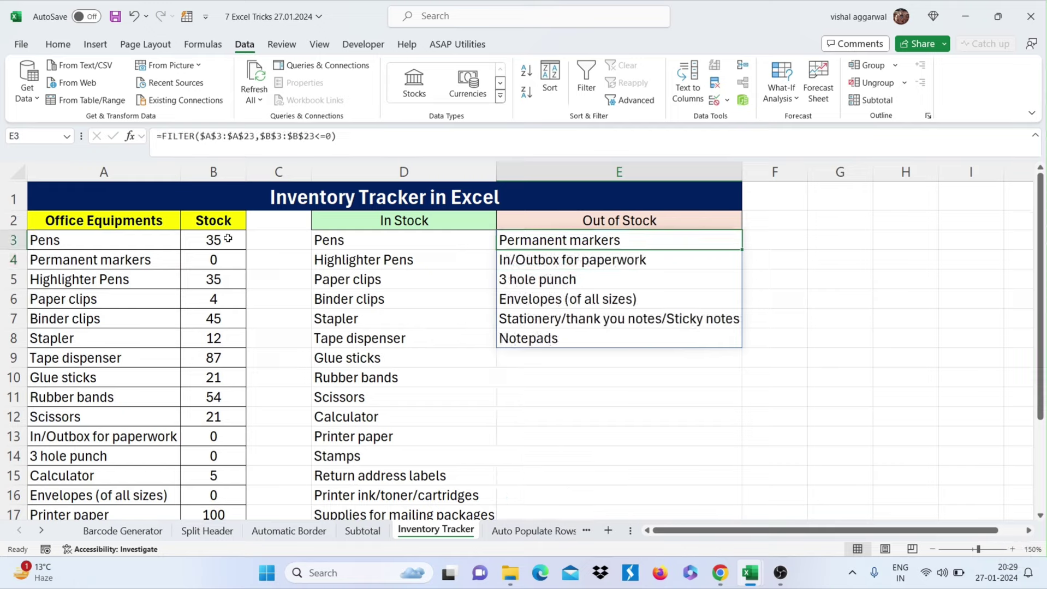
- Set Highlighter Pens' stock in B5 to 0, check E4's formula, then go to Auto Populate Rows
left_click(216, 283)
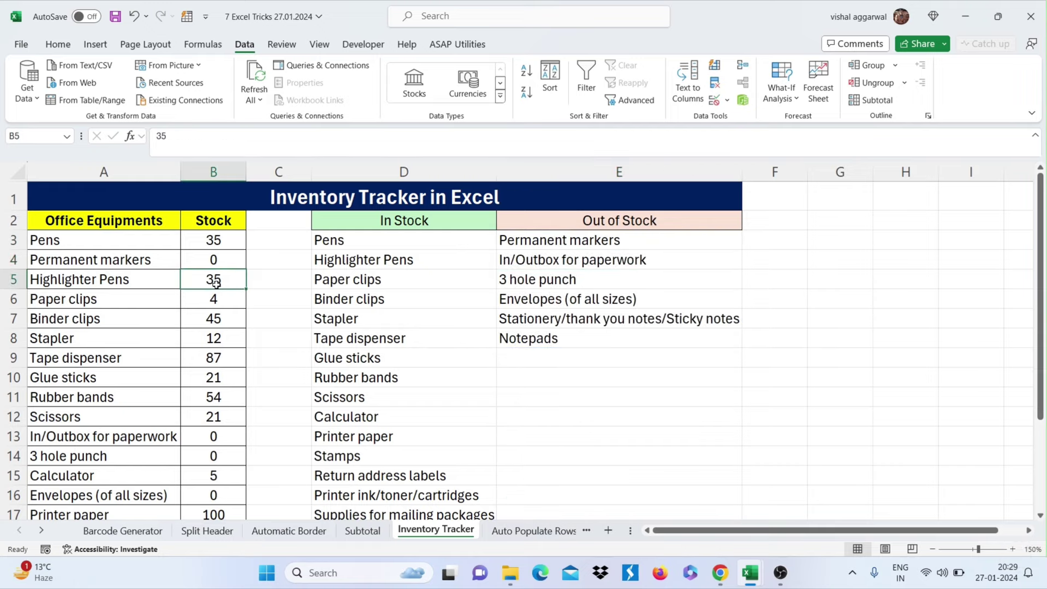
type("0")
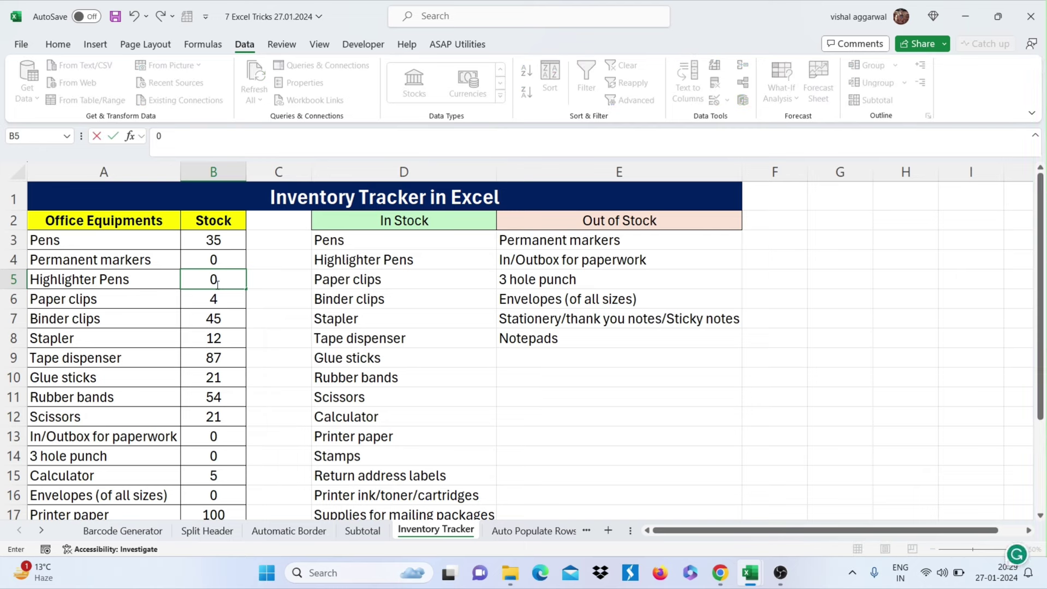
key("Return")
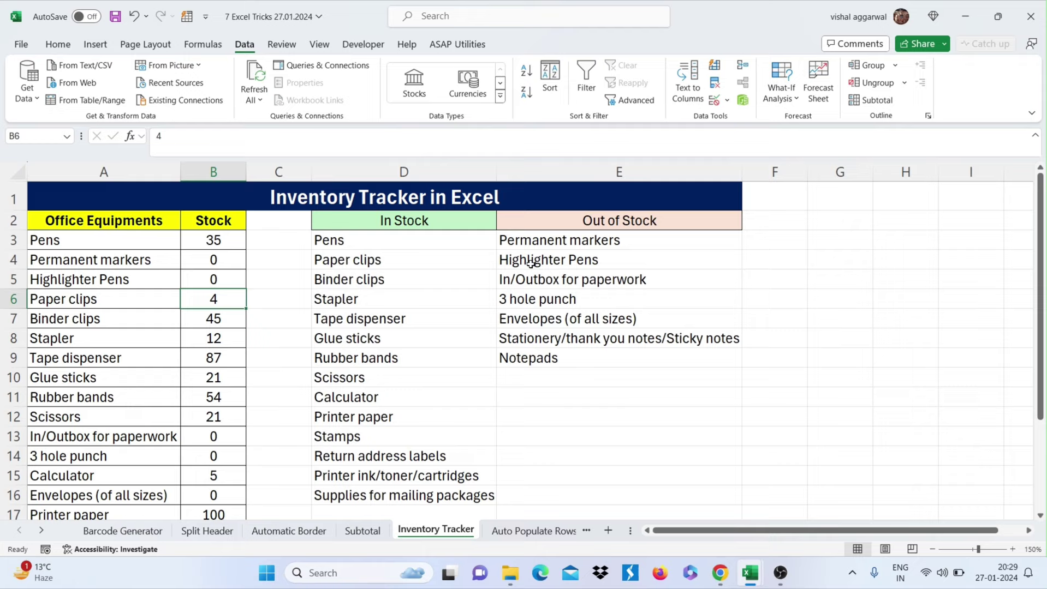
left_click(531, 265)
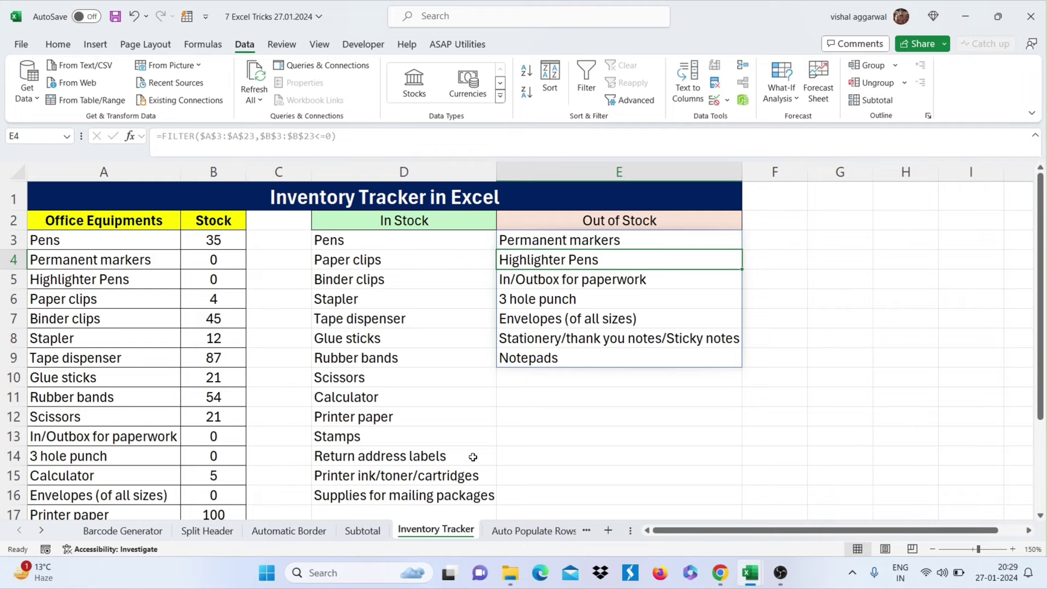
left_click(498, 541)
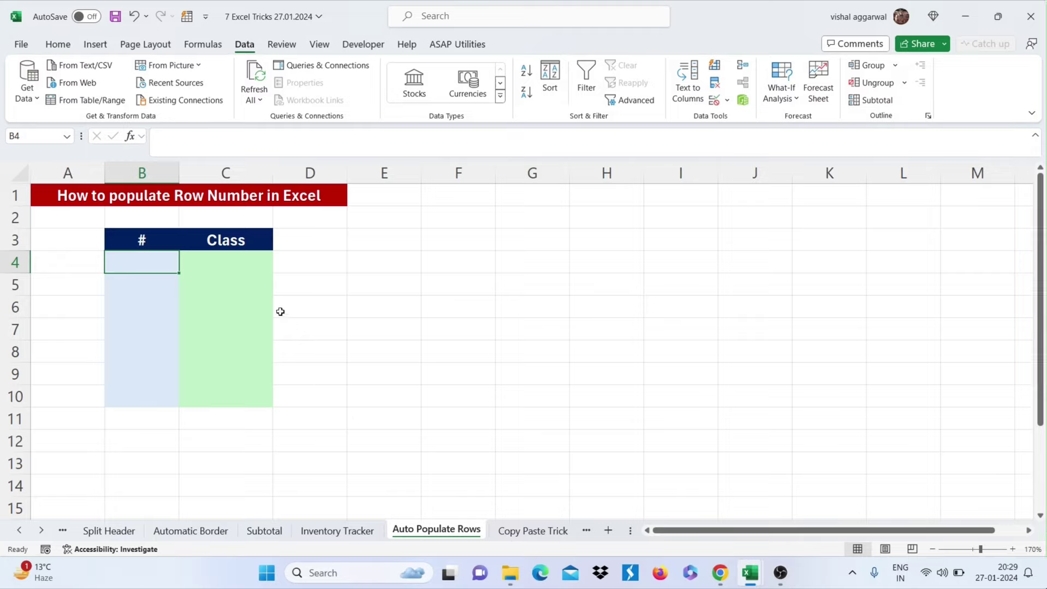
- Enter =SEQUENCE(COUNTA(C4:C10)) in B4, accepting Excel's suggested correction
left_click(243, 272)
left_click(165, 261)
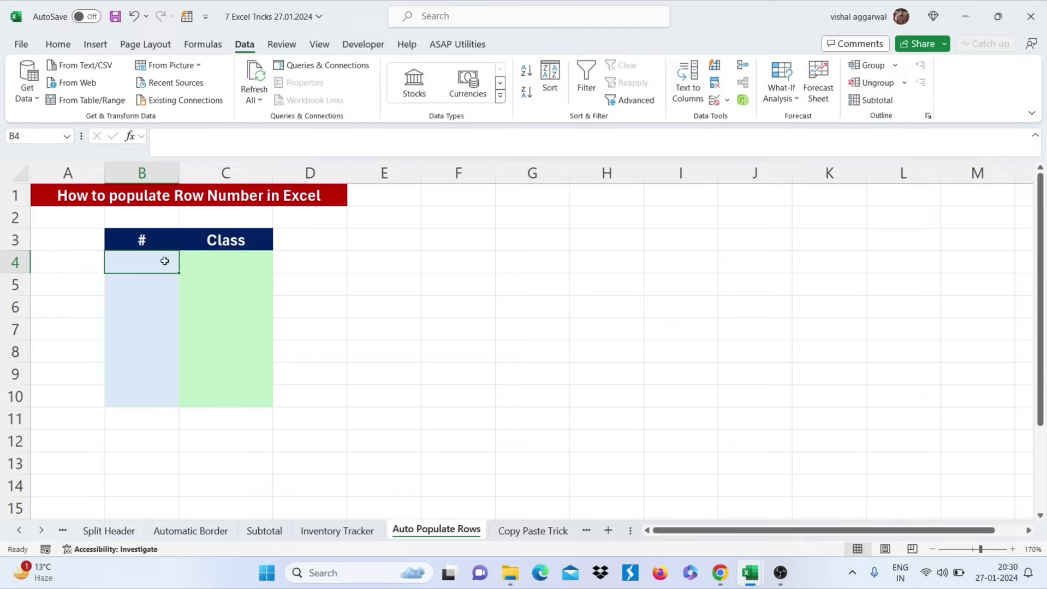
type("=se")
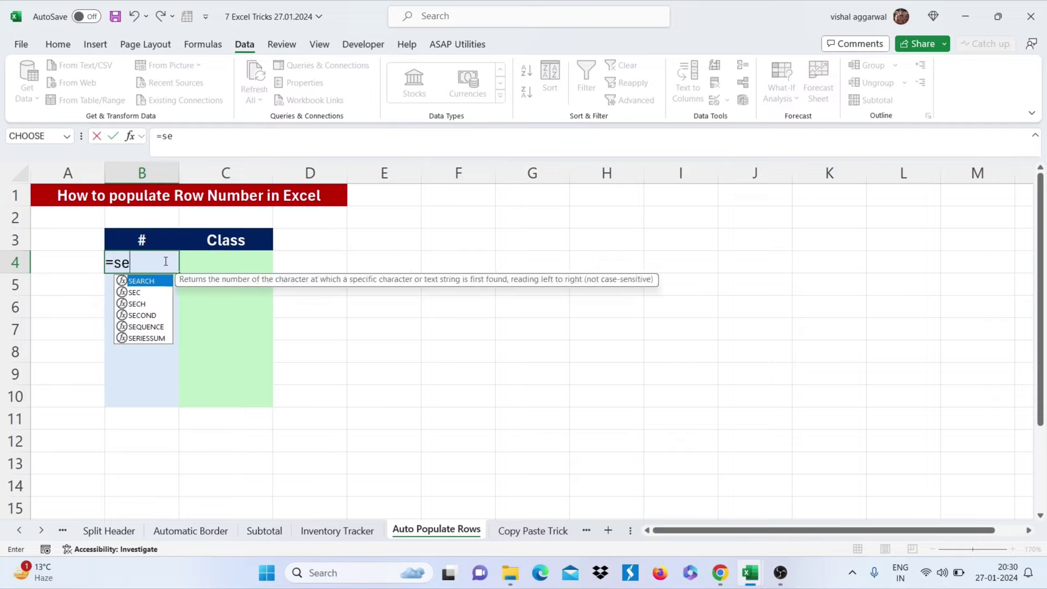
type("qu")
key("Tab")
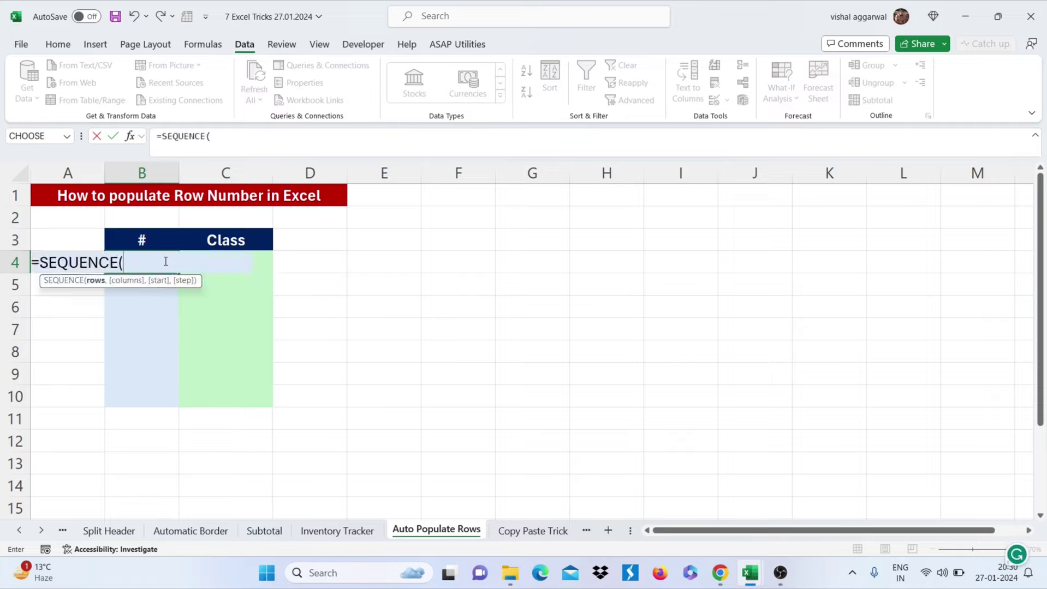
type("counta(")
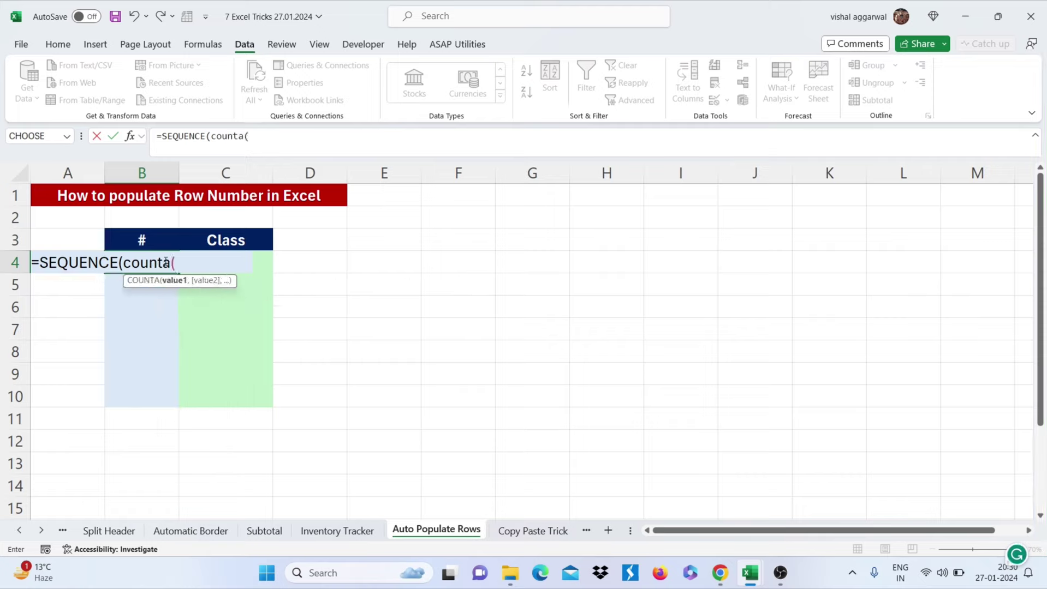
left_click(266, 261)
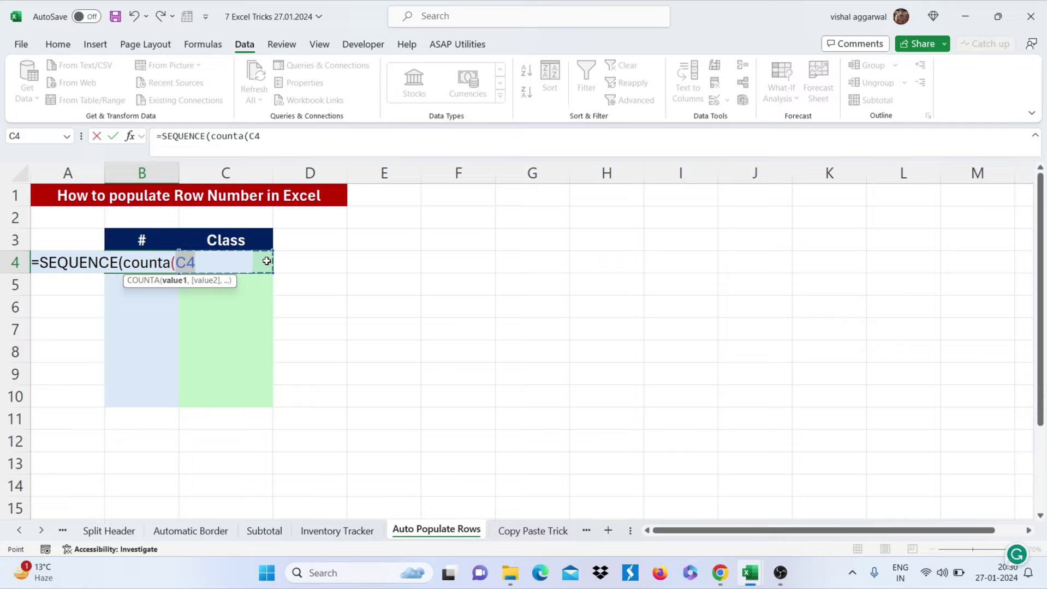
key("shift+Down")
key("shift+Down")
key("shift+Down")
key("shift+Down")
key("shift+Down")
key("shift+Down")
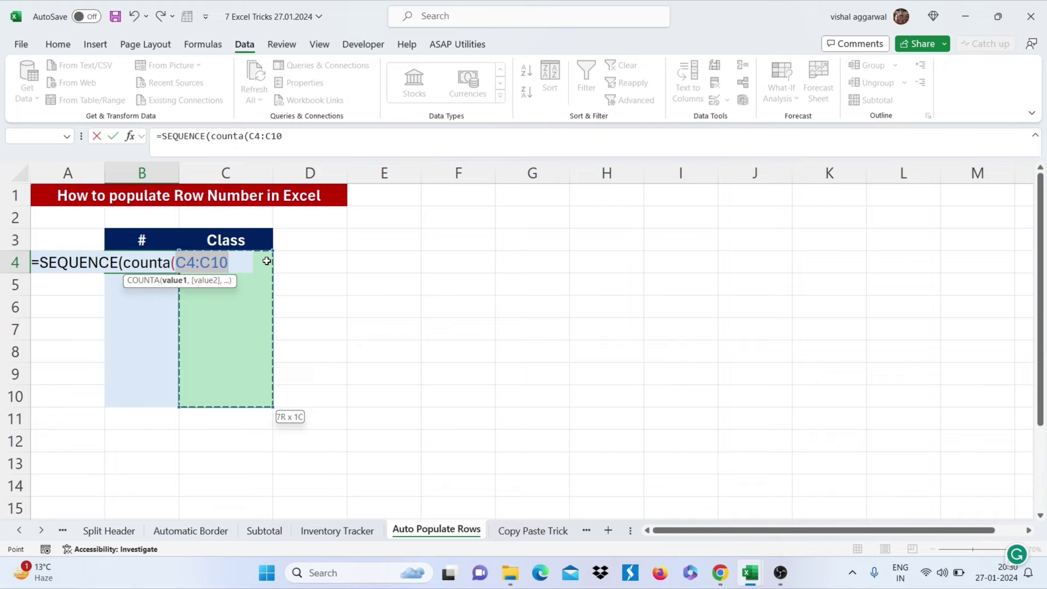
type(")")
key("Return")
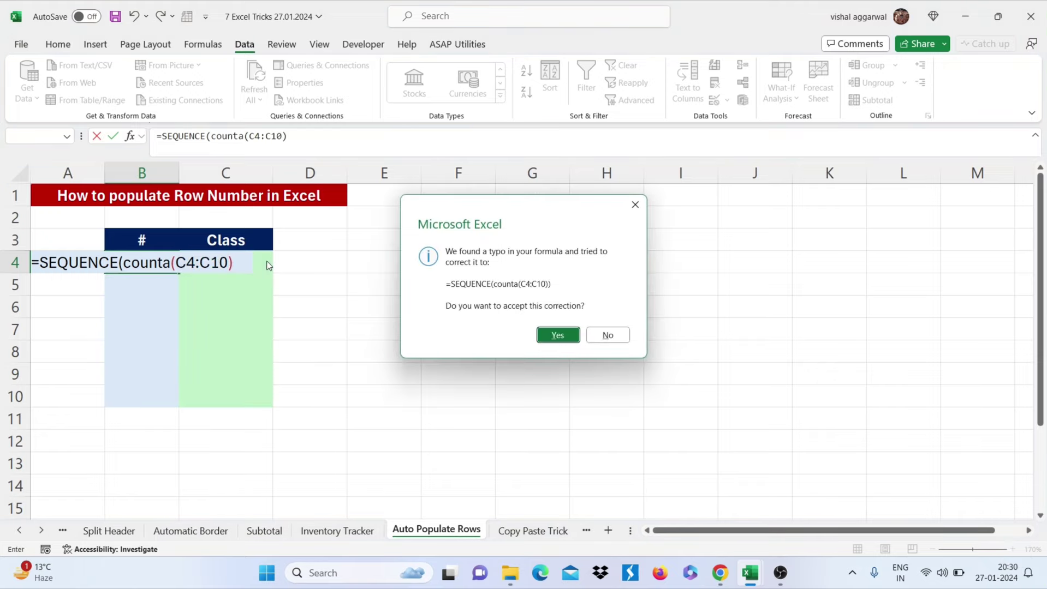
key("Return")
left_click(267, 264)
- Enter Maths and English as the first two classes in C4:C5
type("Maths")
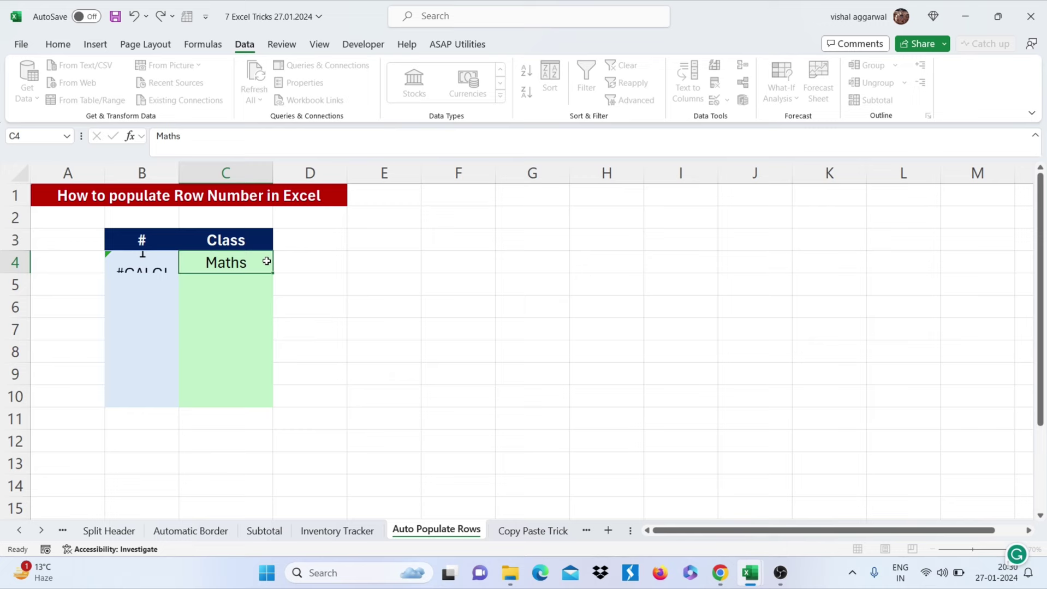
key("Return")
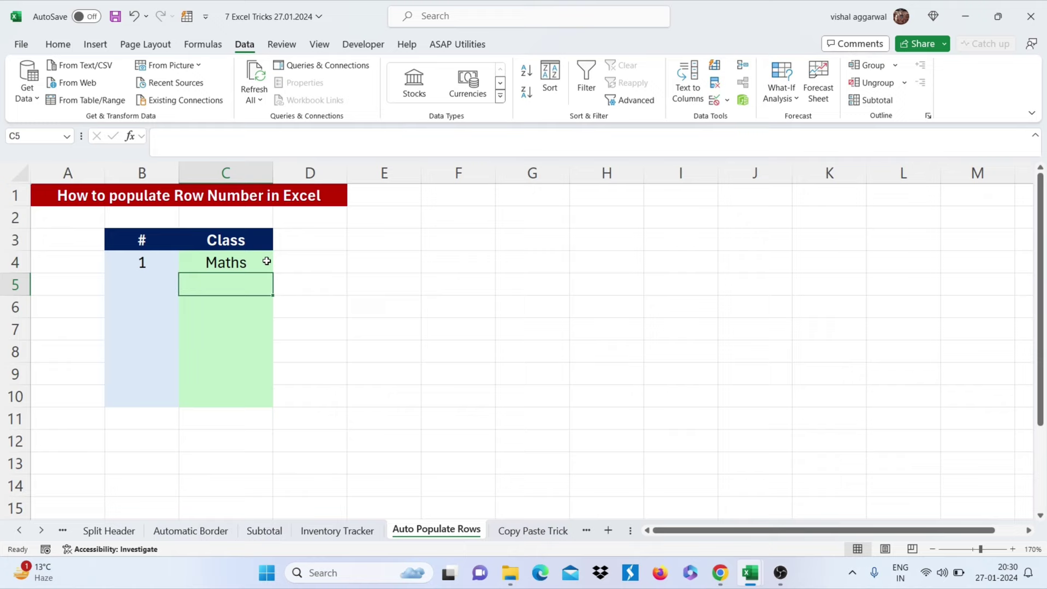
type("English")
key("Return")
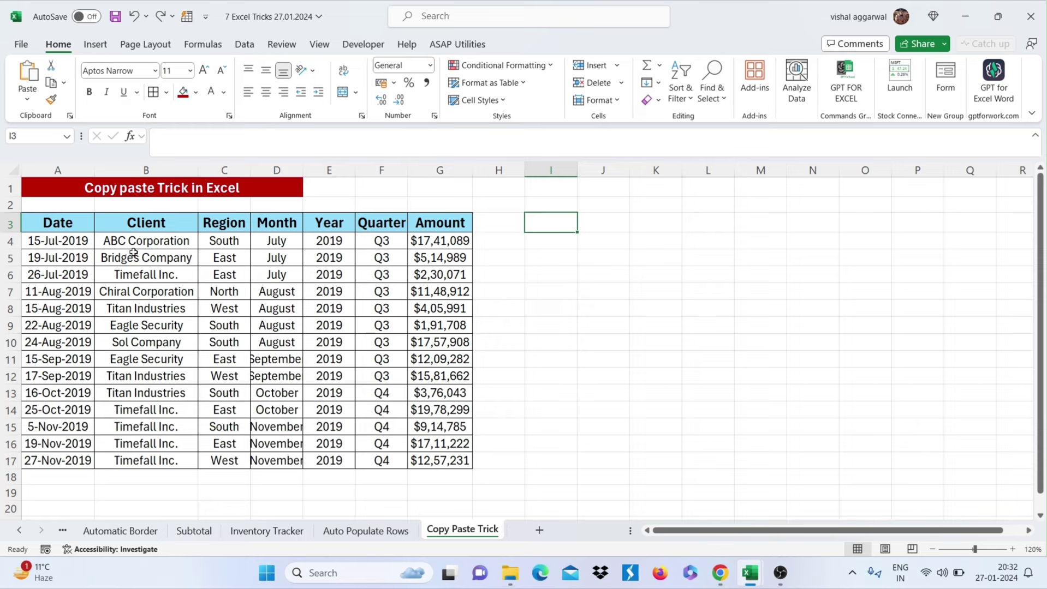
- Open the Clipboard pane and clear all previously collected items
left_click(85, 219)
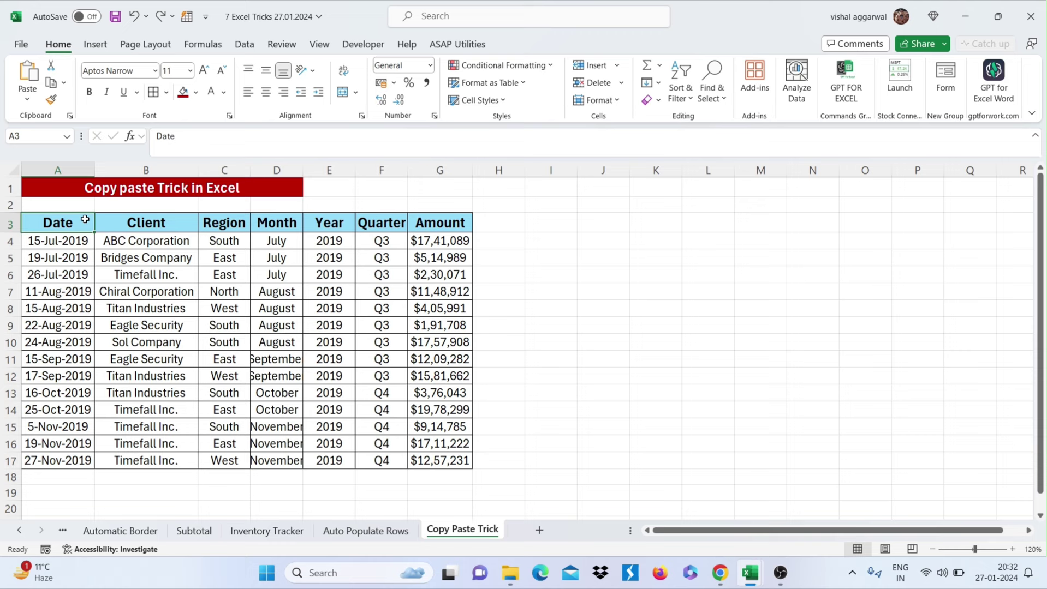
left_click(71, 118)
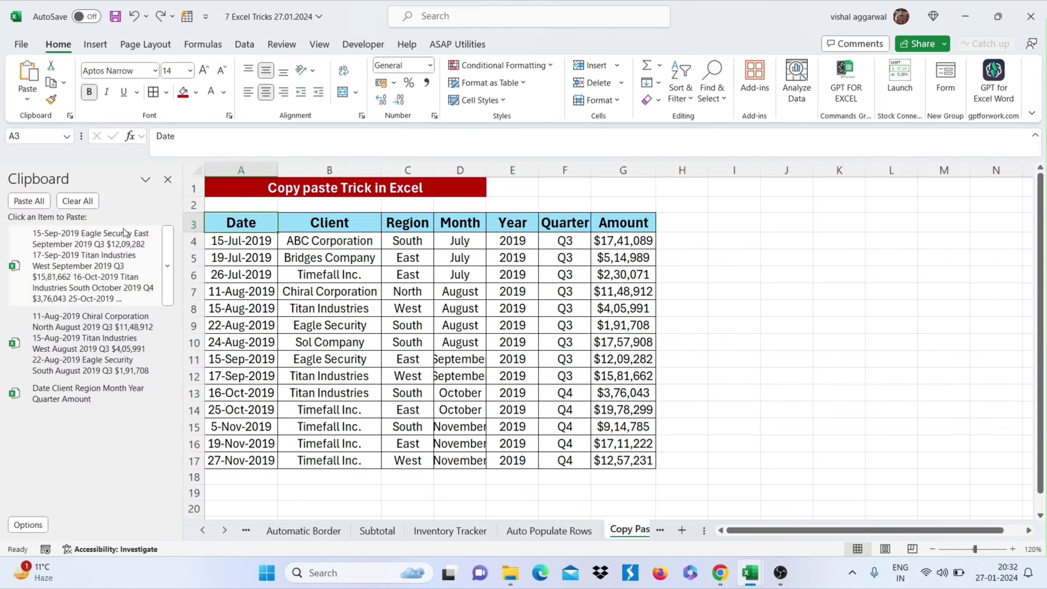
left_click(95, 204)
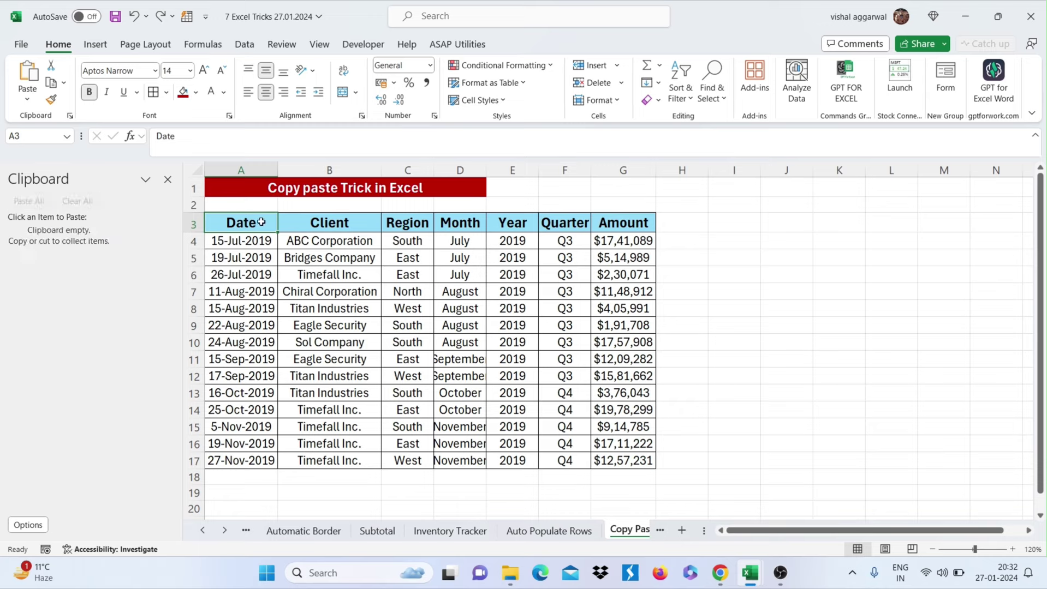
- Copy A3:G3, A6:G9 and A12:G15 to the clipboard as three separate items
left_click_drag(382, 198, 598, 222)
key("ctrl+c")
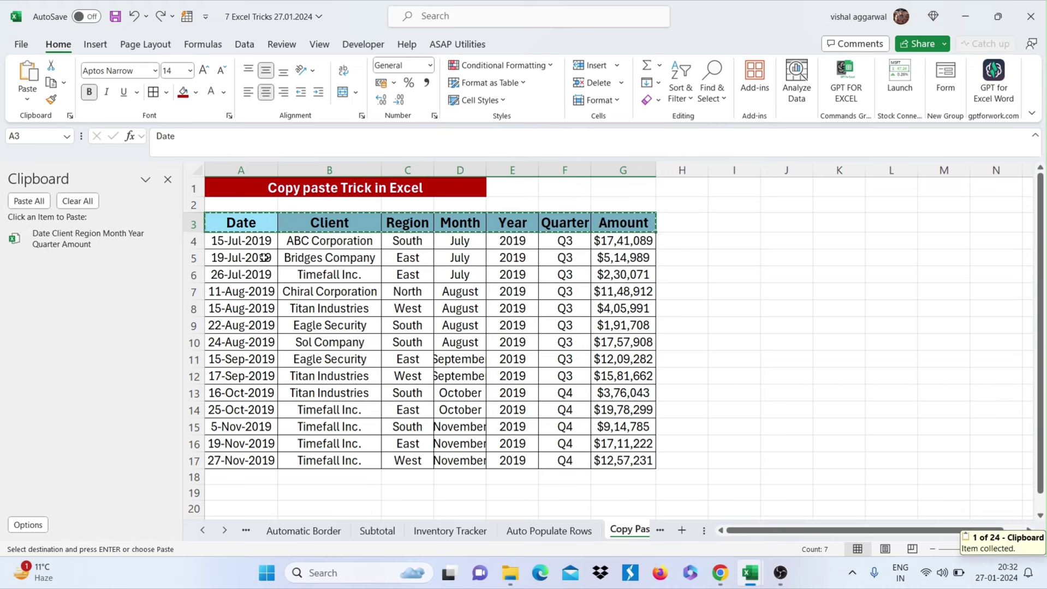
left_click(241, 279)
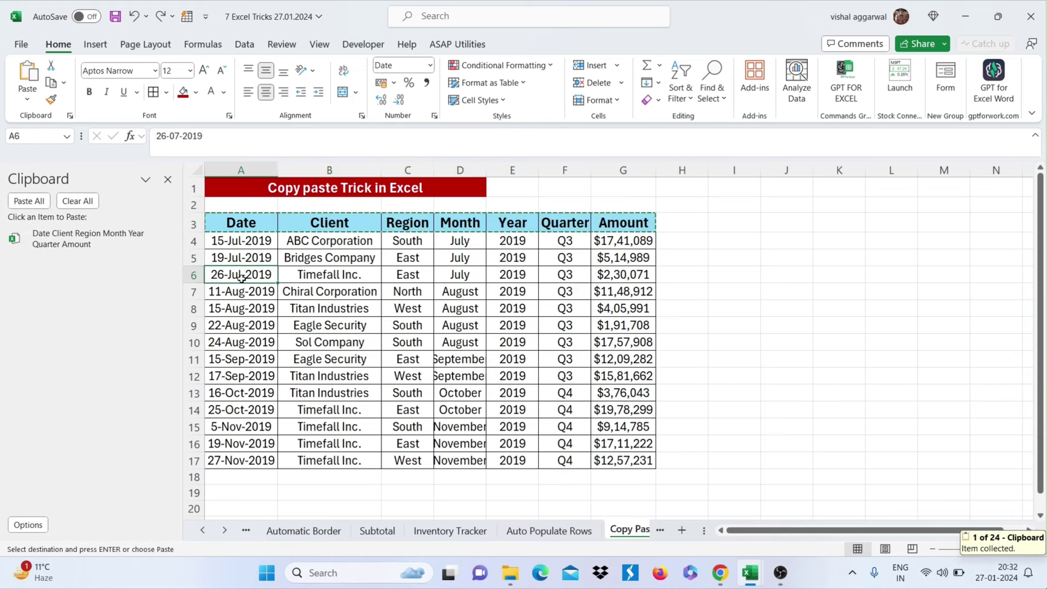
left_click_drag(241, 278, 616, 323)
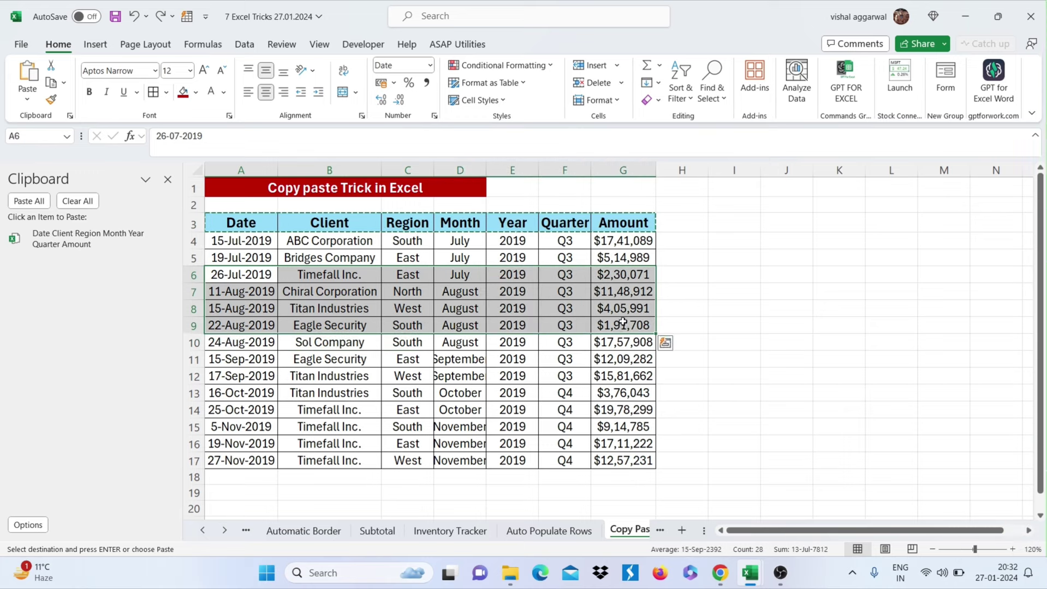
key("ctrl+c")
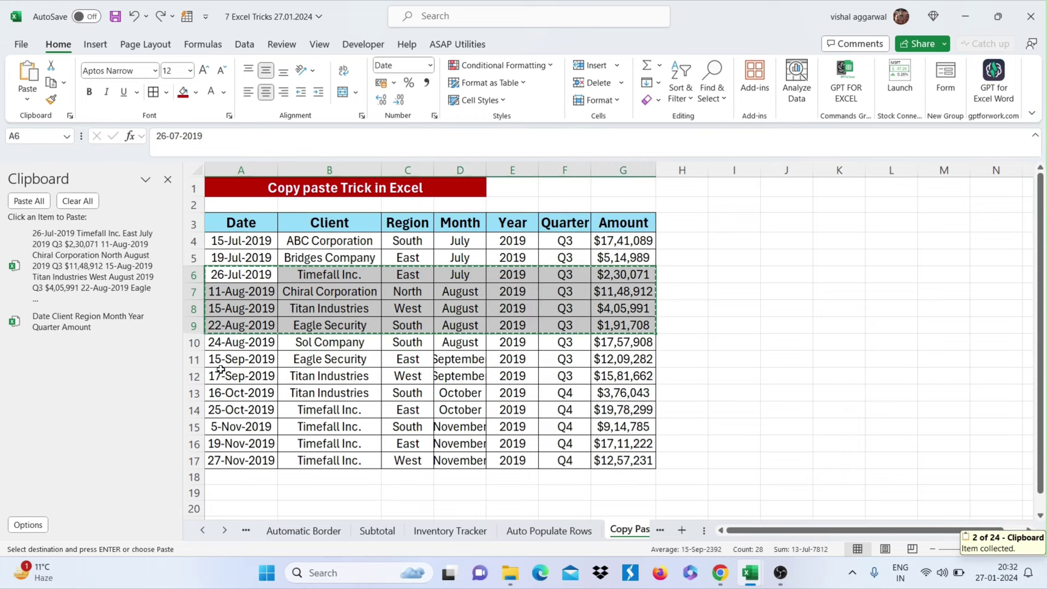
left_click(225, 372)
left_click_drag(244, 387, 595, 418)
key("ctrl+c")
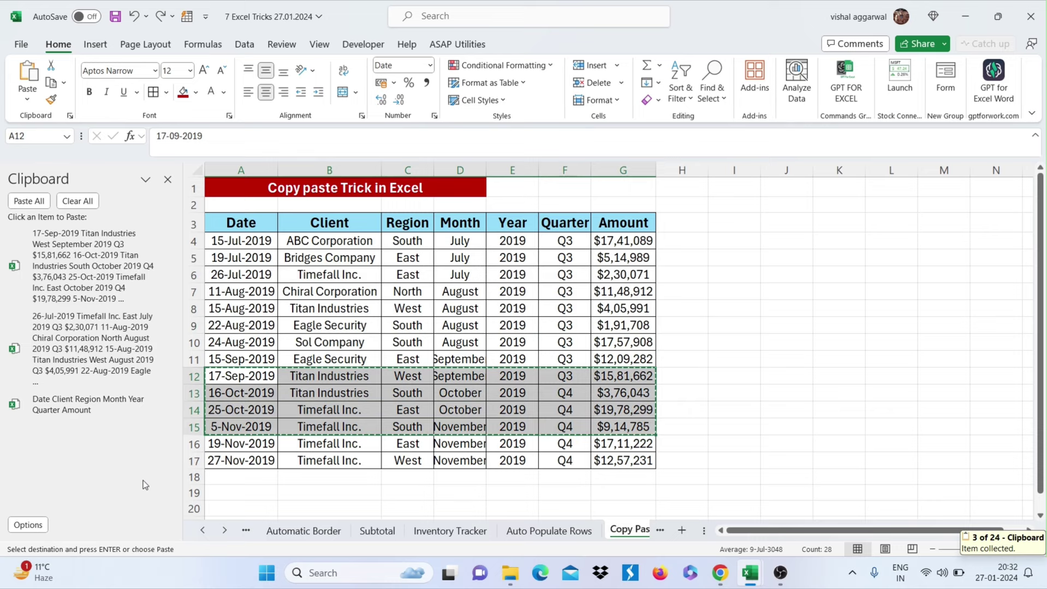
- Paste all three clipboard items at I3 and AutoFit columns I and J
left_click(727, 224)
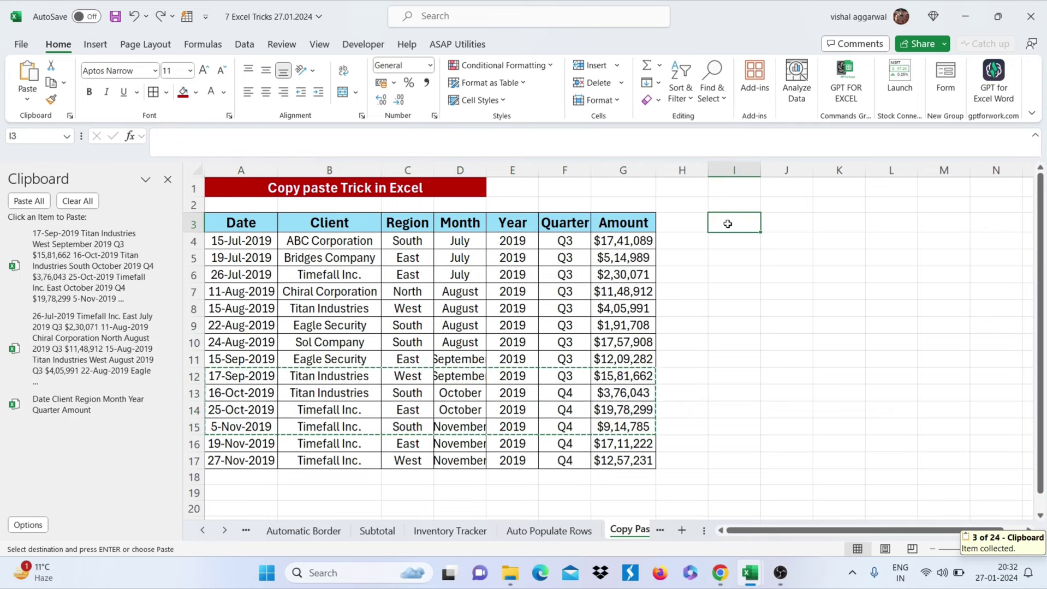
left_click(29, 201)
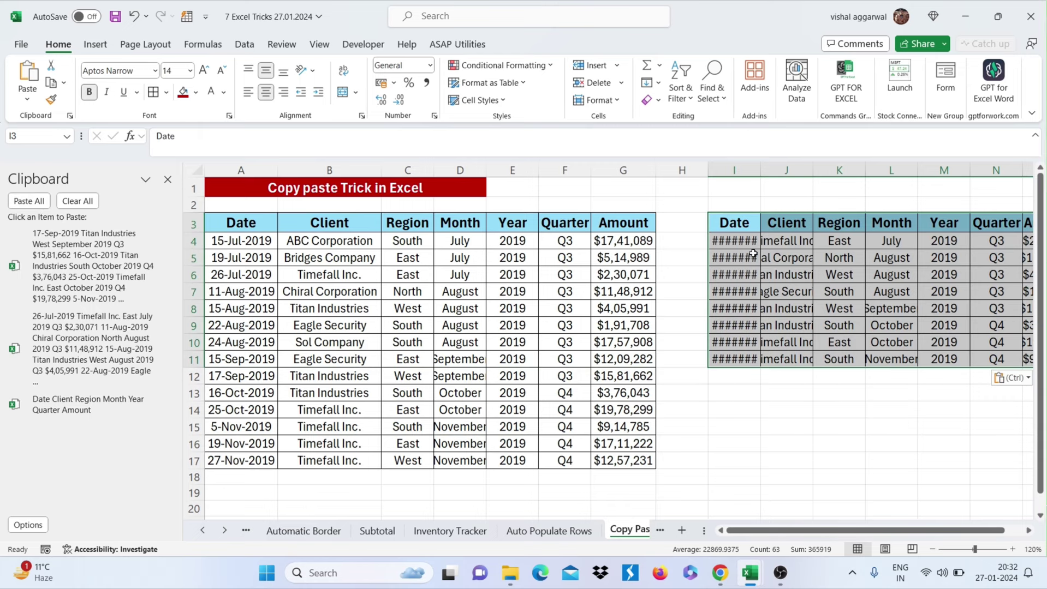
left_click(753, 253)
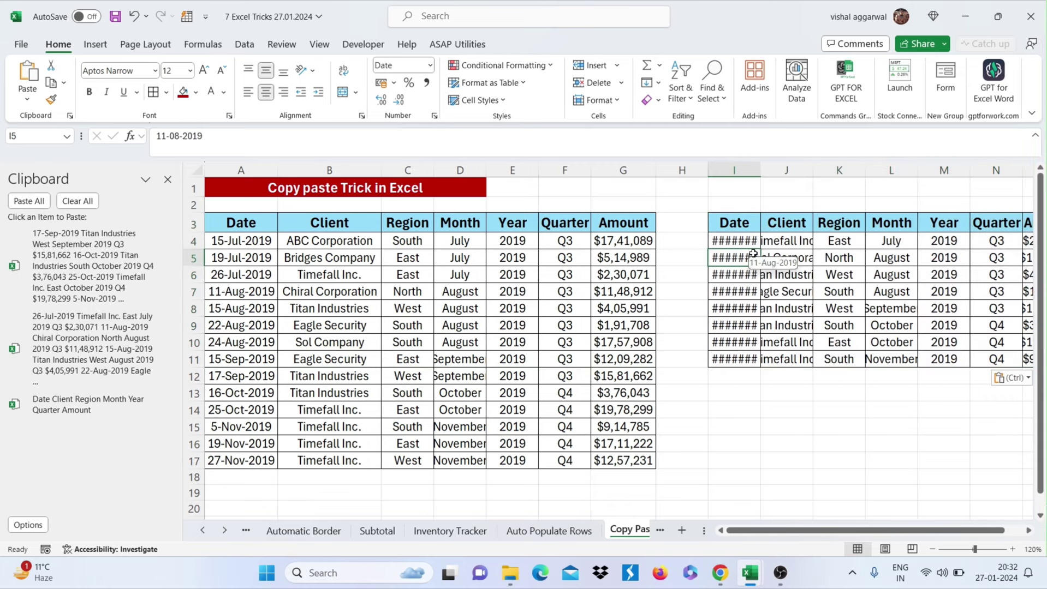
double_click(761, 172)
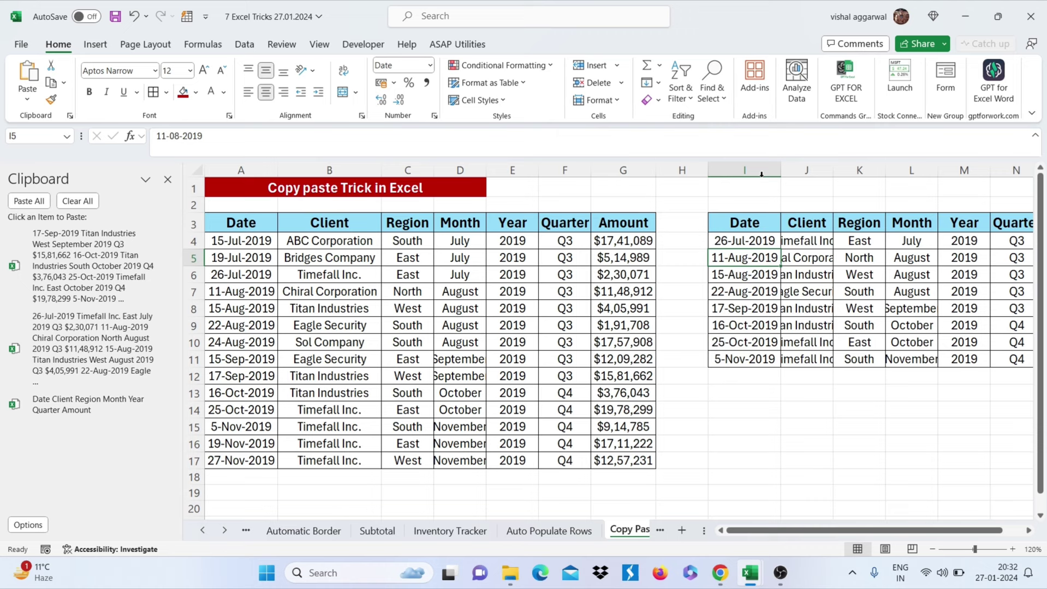
double_click(833, 173)
left_click(168, 179)
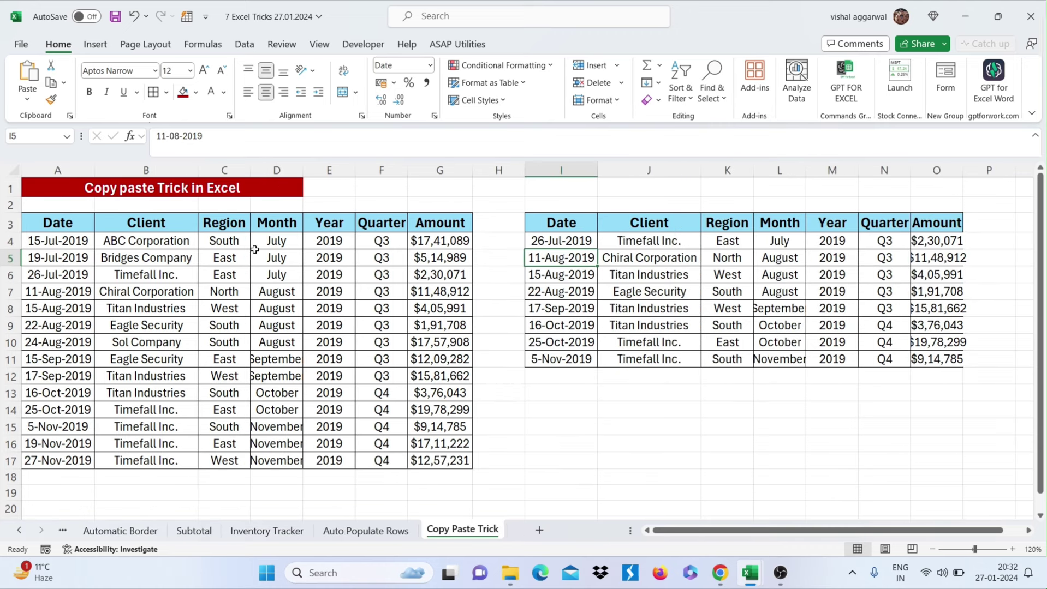